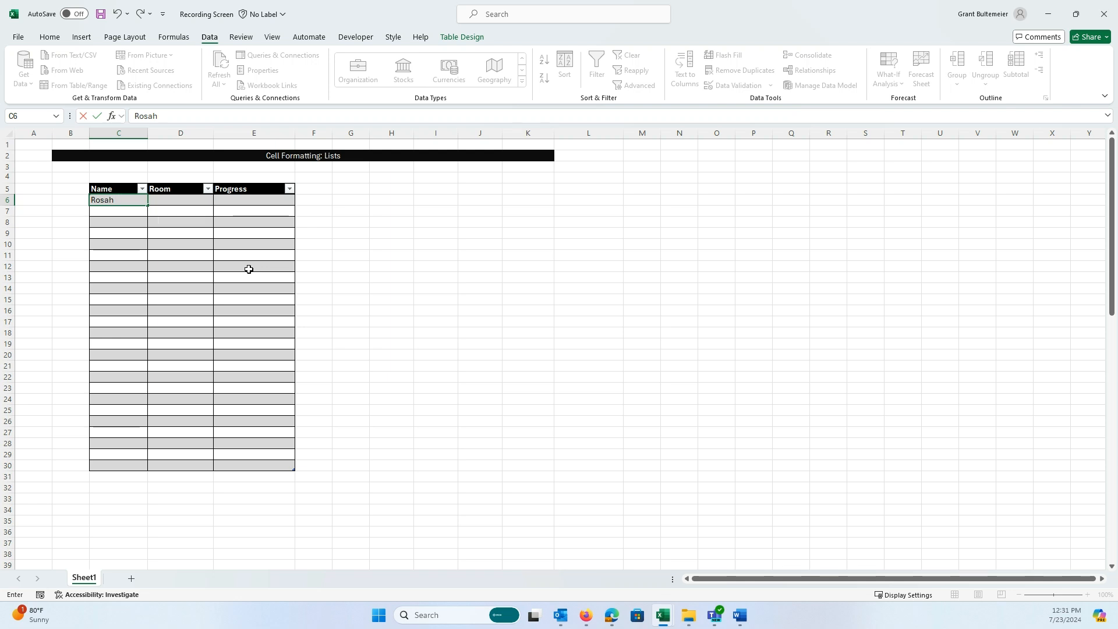
# Fill the first table row with a person's first name, the room Kitchenette and the progress Complete.
pyautogui.write('han')
pyautogui.press('Tab')
pyautogui.write('Ki')
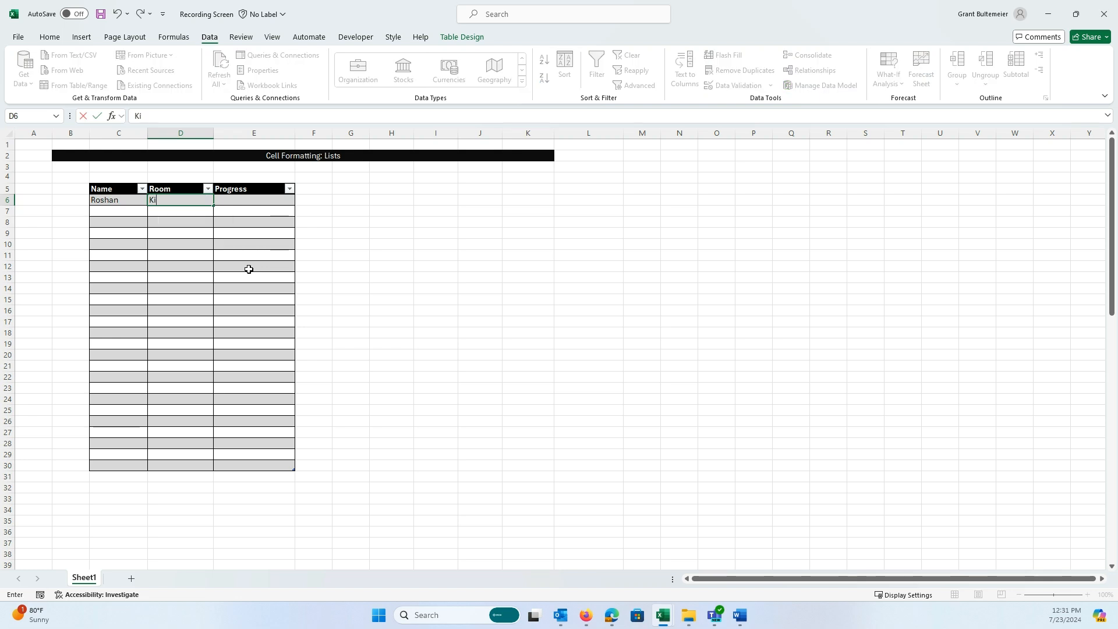
pyautogui.write('tchenette')
pyautogui.press('Tab')
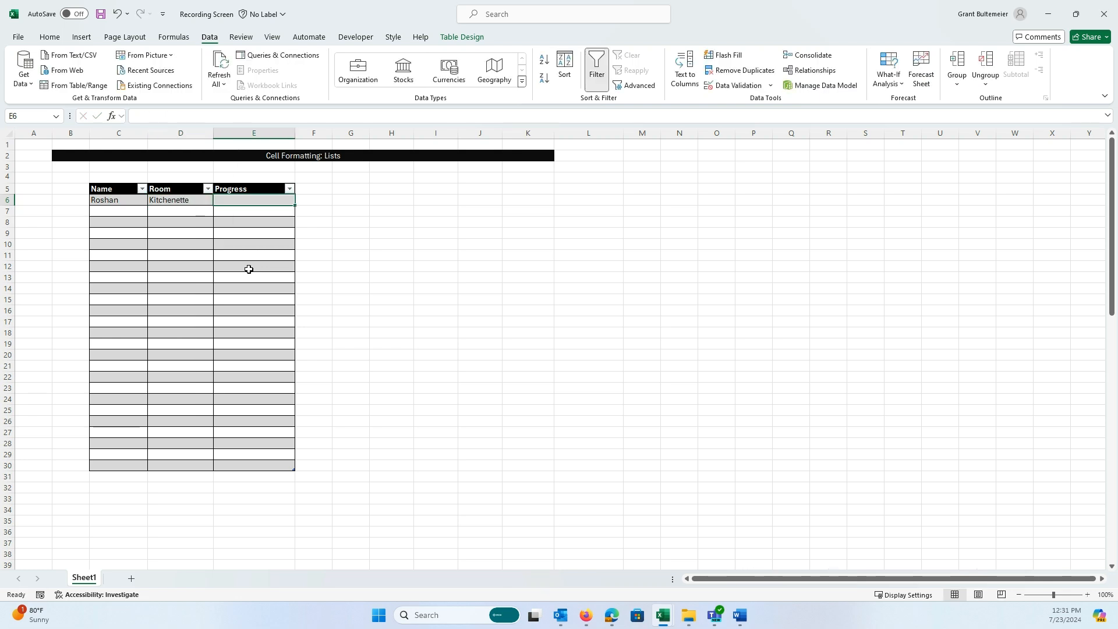
pyautogui.write('Complete')
pyautogui.press('Return')
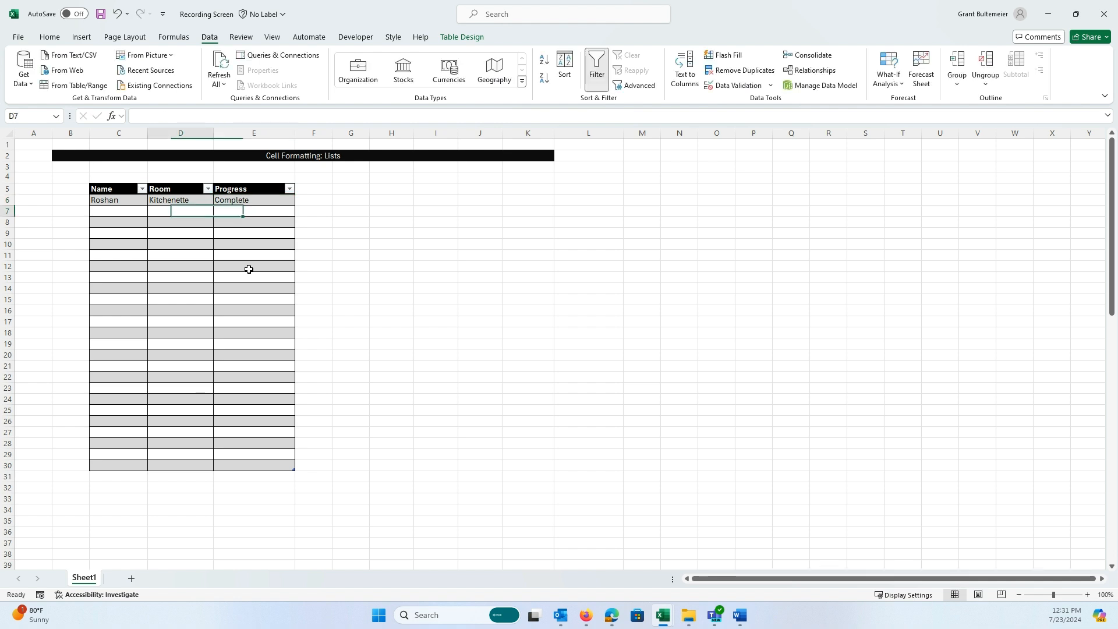
# Enter the same person's first name in the Name column of the second table row.
pyautogui.write('Rashon')
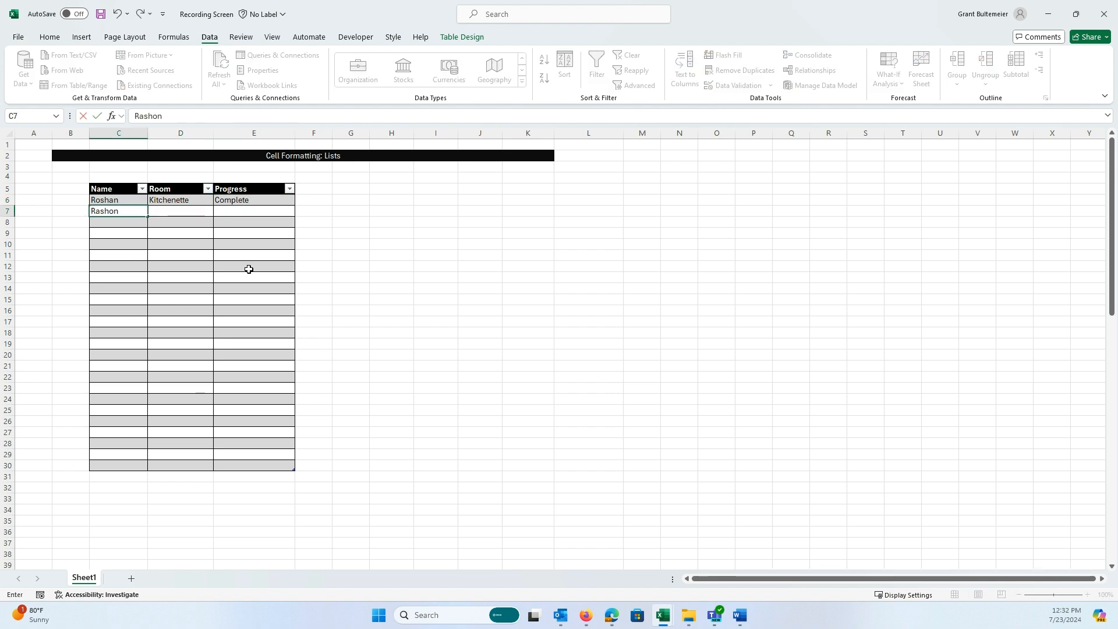
pyautogui.press('BackSpace')
pyautogui.press('BackSpace')
pyautogui.press('BackSpace')
pyautogui.press('BackSpace')
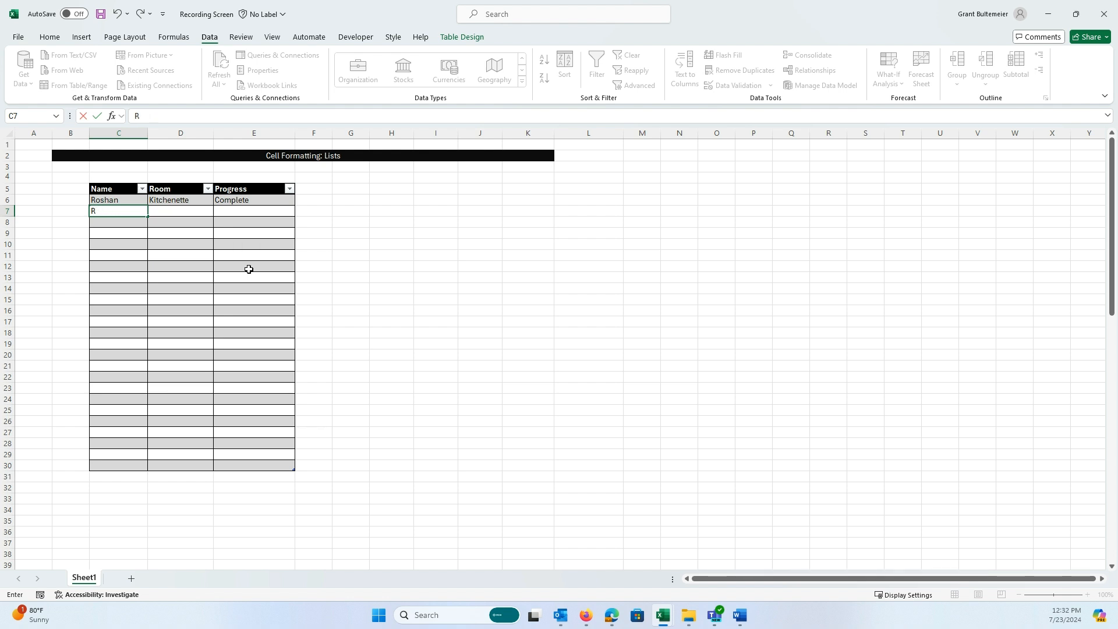
pyautogui.write('osga')
pyautogui.press('BackSpace')
pyautogui.write('han')
pyautogui.press('Tab')
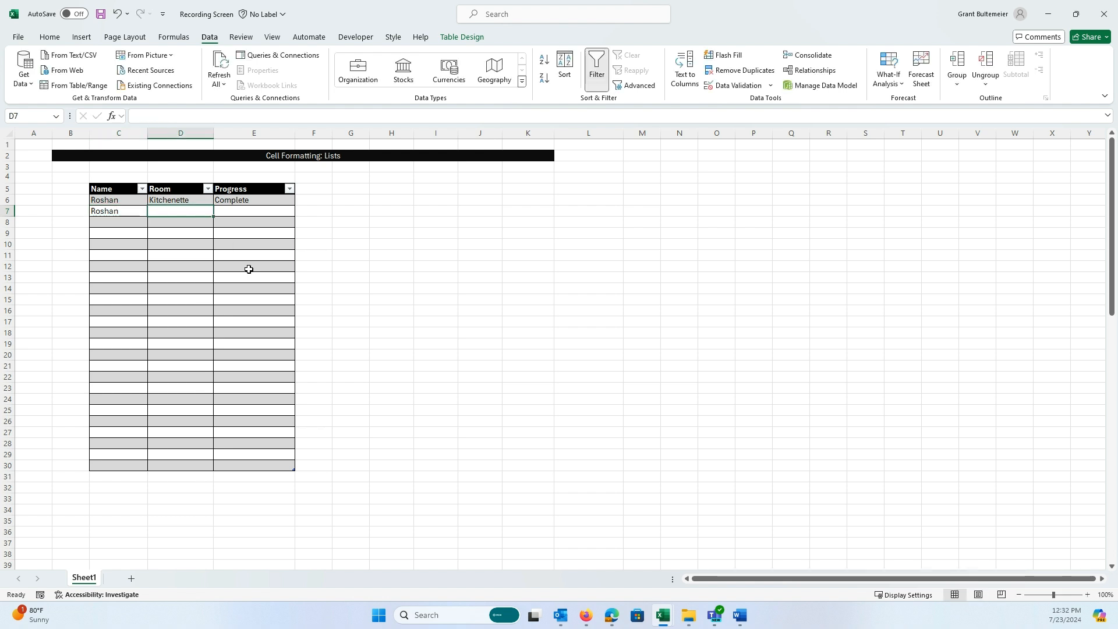
# Set the second table row's room to A-132 and its progress to Inprogress.
pyautogui.write('A')
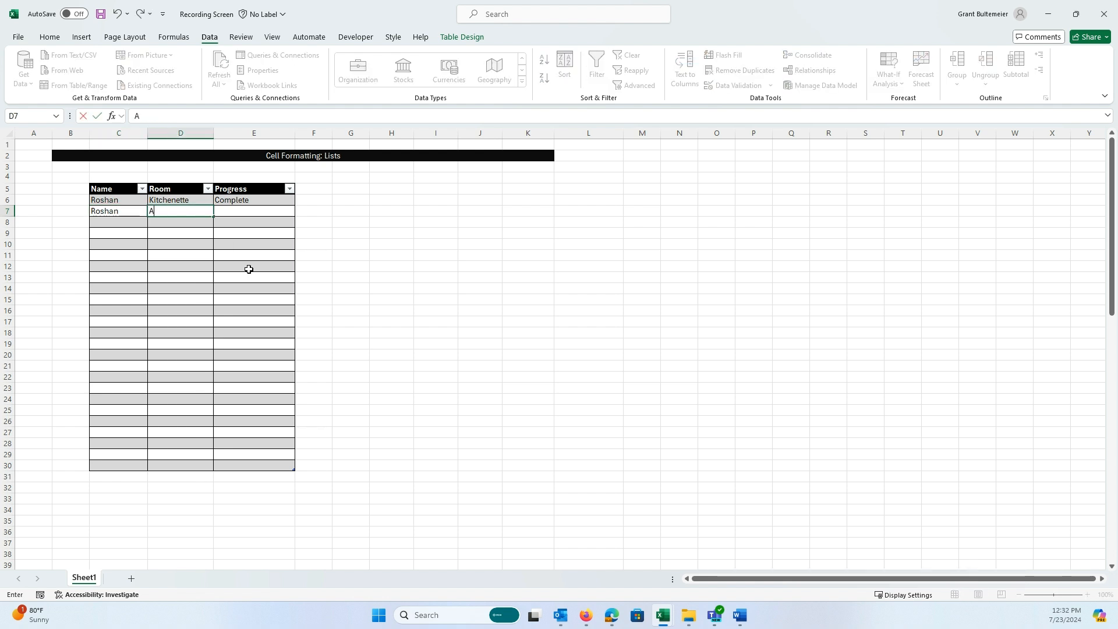
pyautogui.write('-12')
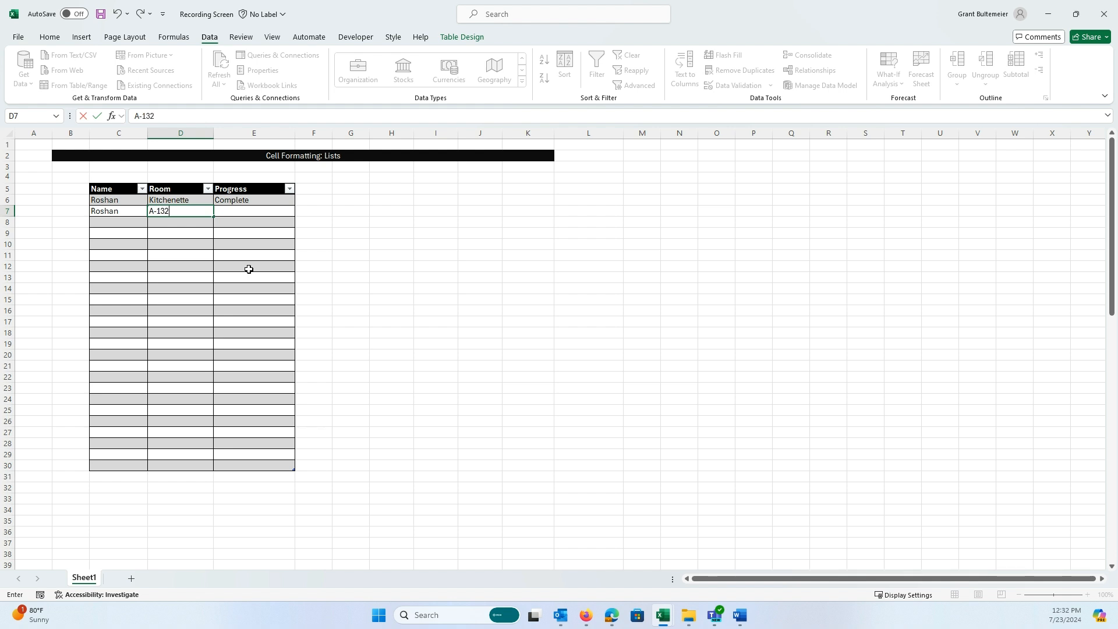
pyautogui.press('Tab')
pyautogui.write('Inp')
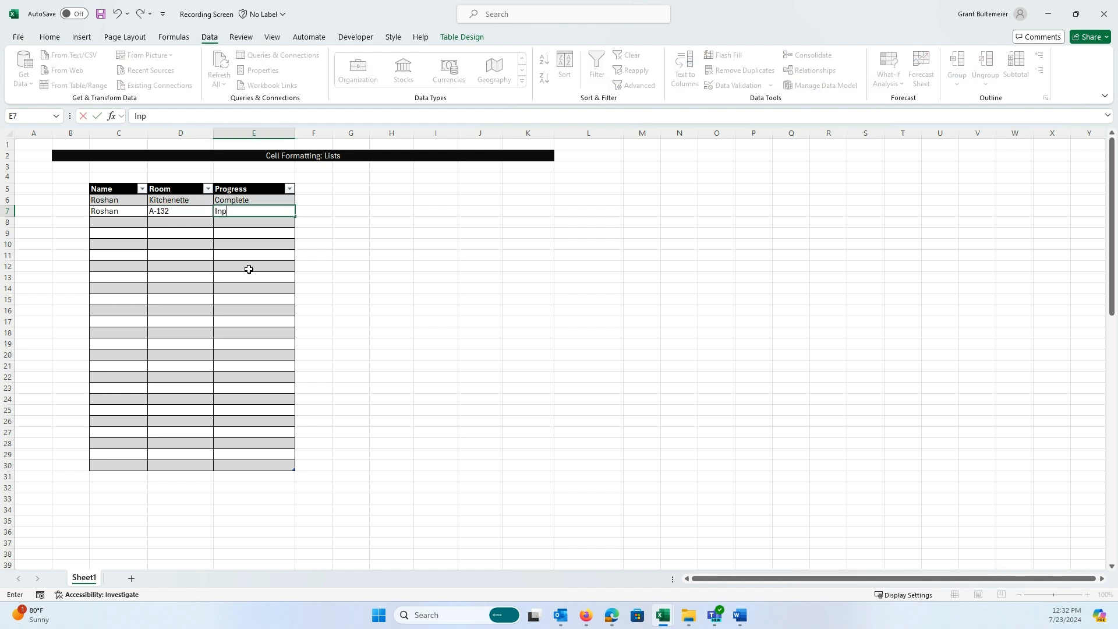
pyautogui.write('rogress')
pyautogui.press('Return')
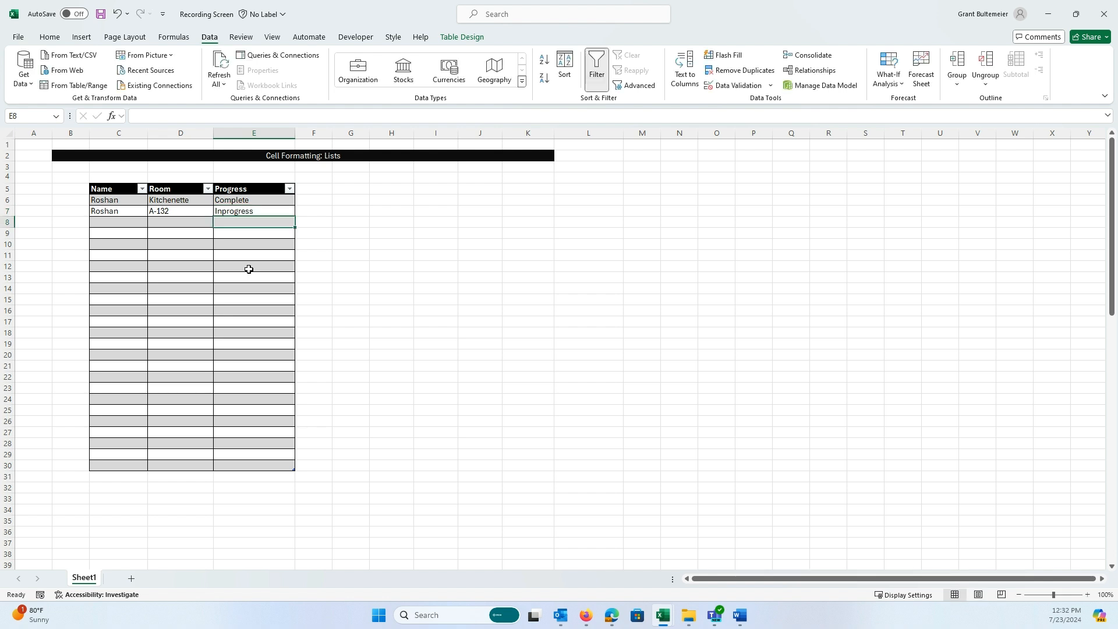
# Fill the third table row with another first name, the room Hallway and the progress In progress.
pyautogui.write('Luke')
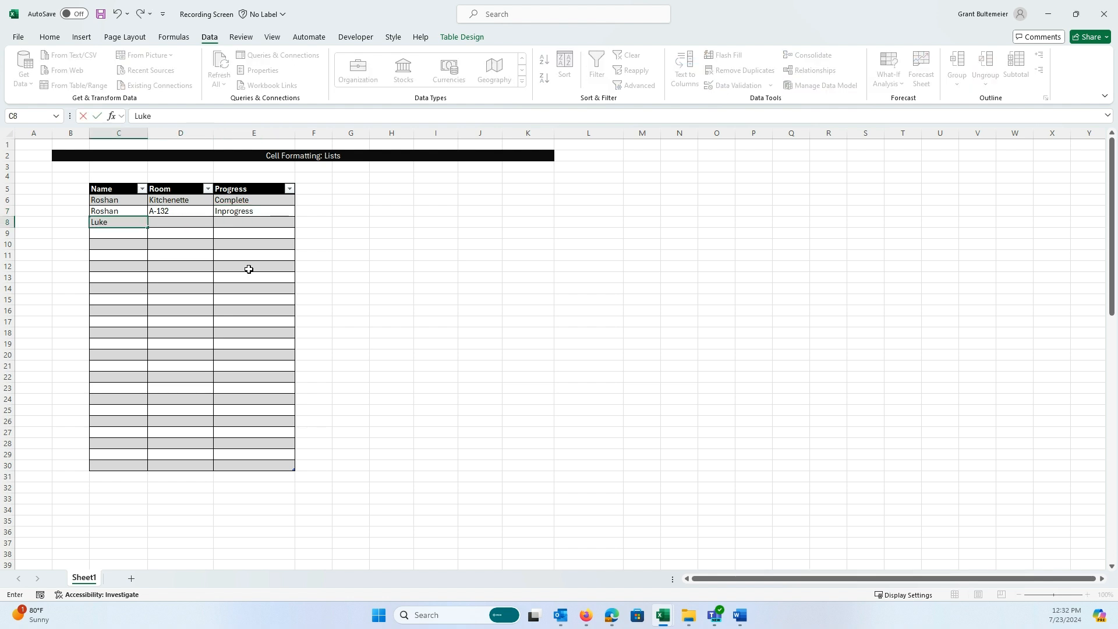
pyautogui.press('Tab')
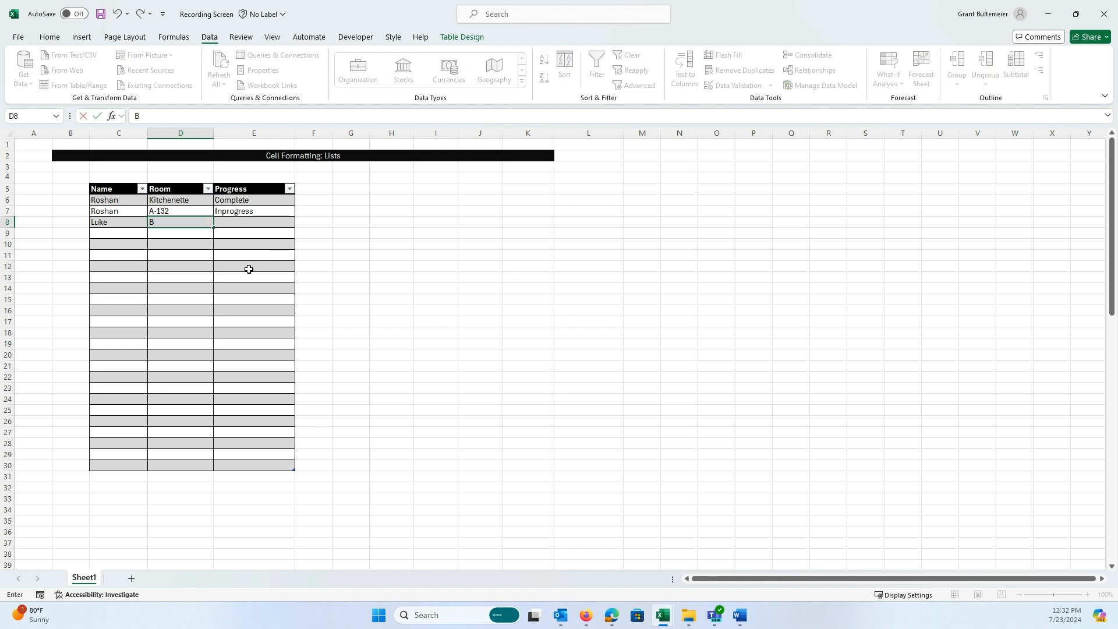
pyautogui.write('Hallway')
pyautogui.press('Tab')
pyautogui.write('In p')
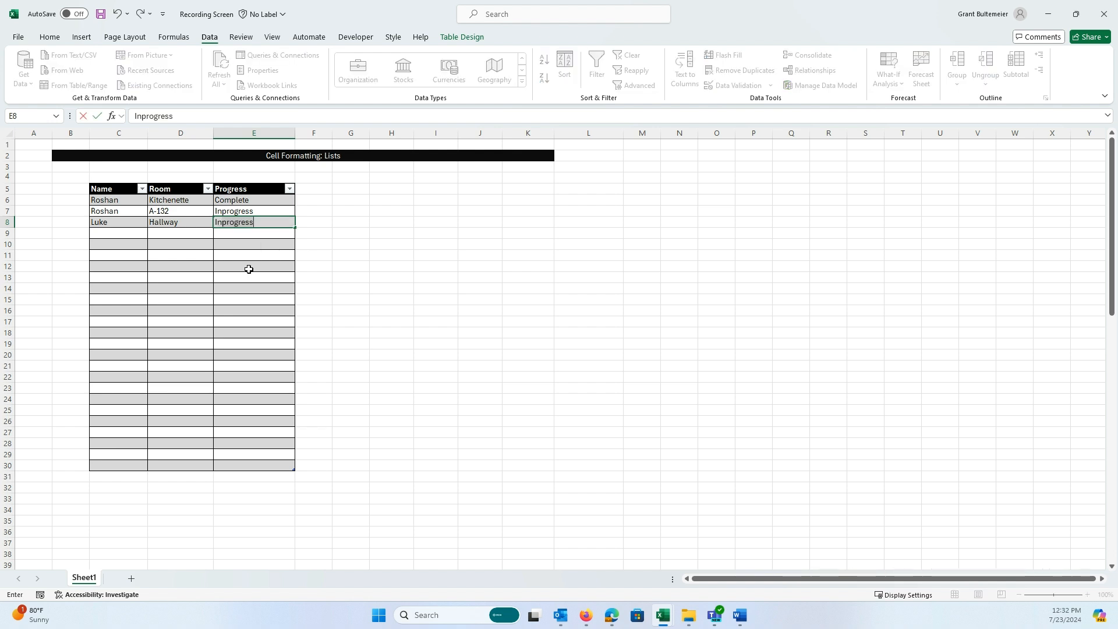
pyautogui.write('rogress')
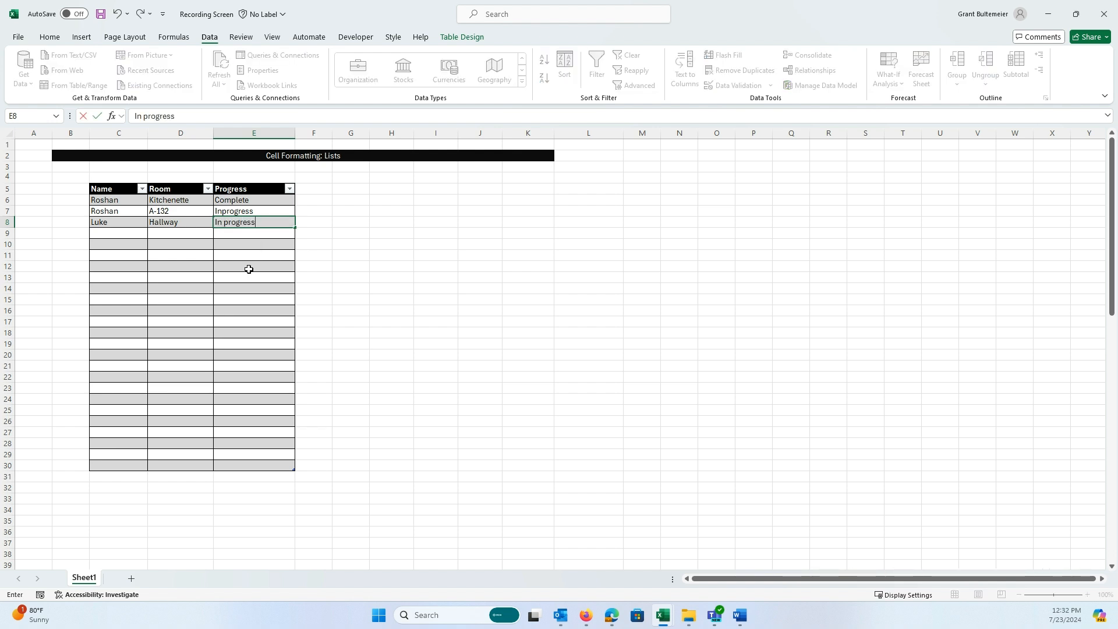
pyautogui.click(121, 200)
# Clear the sample entries in the first three table rows, C6:E8.
pyautogui.click(177, 223)
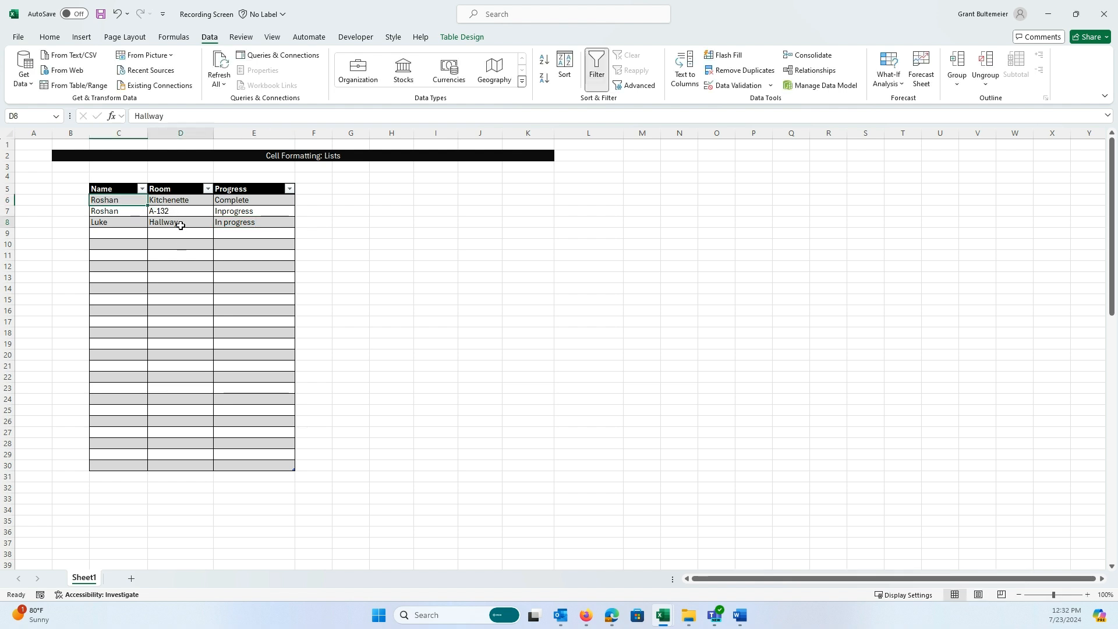
pyautogui.click(236, 214)
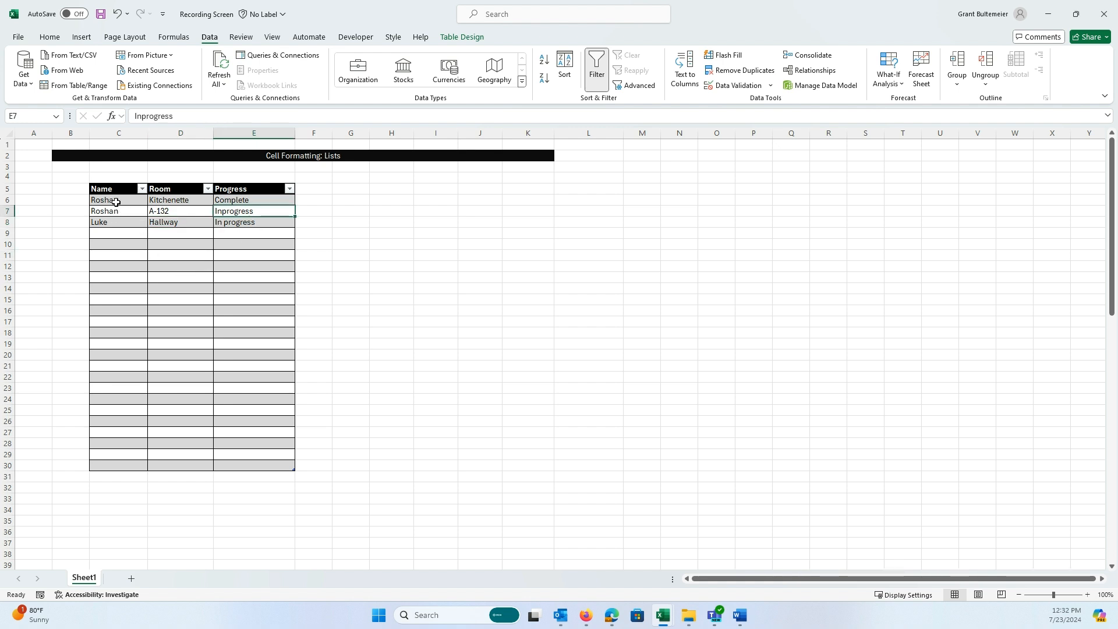
pyautogui.moveTo(115, 202); pyautogui.dragTo(247, 221)
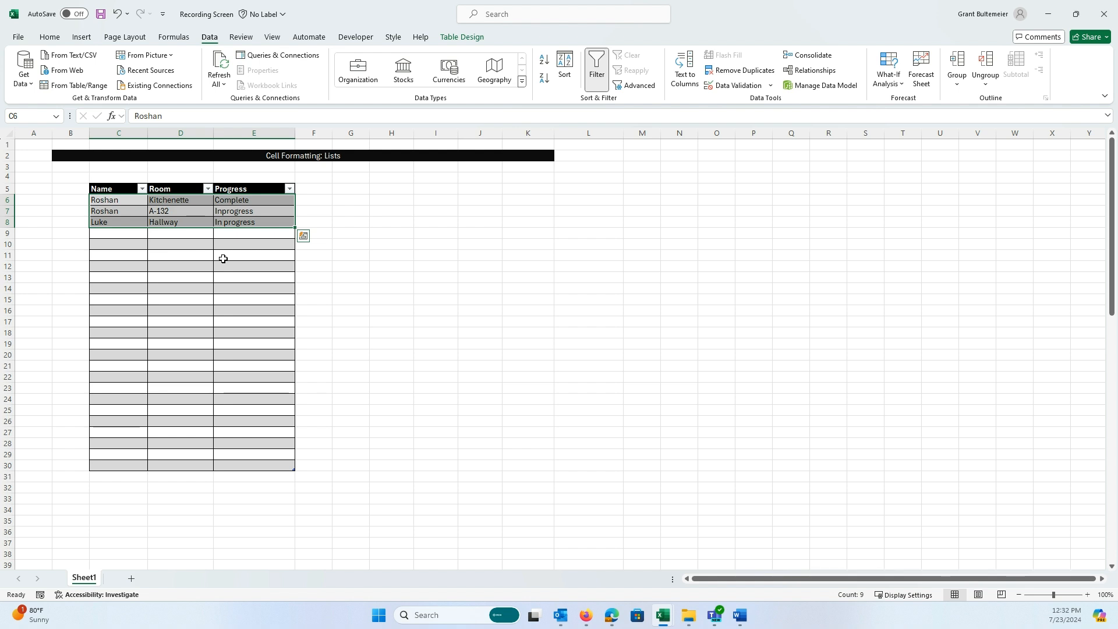
pyautogui.press('Delete')
pyautogui.click(192, 244)
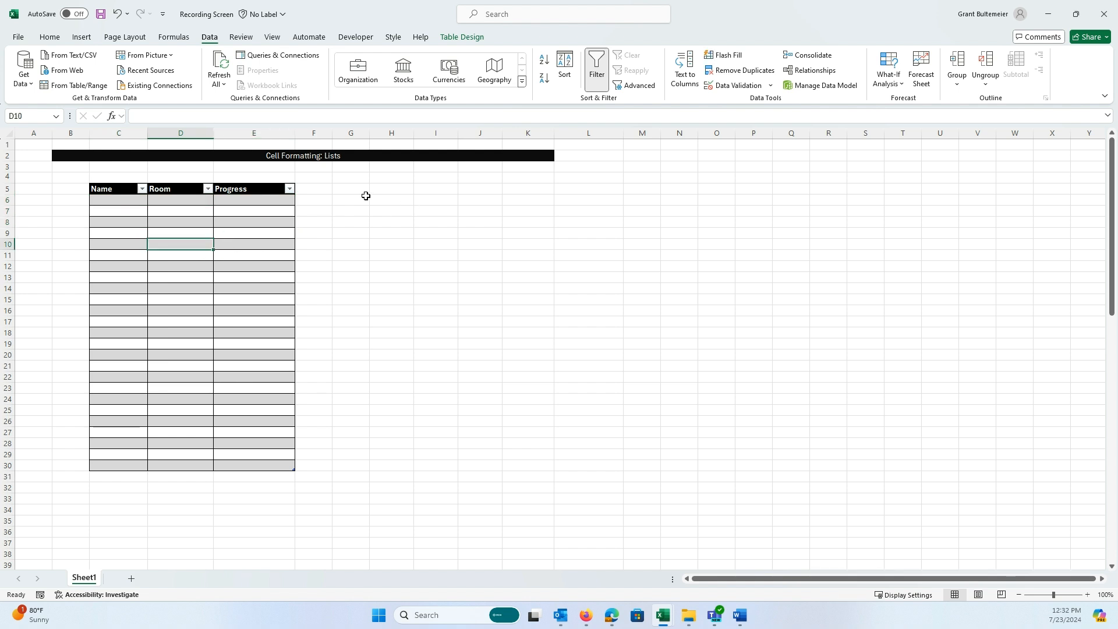
pyautogui.click(391, 199)
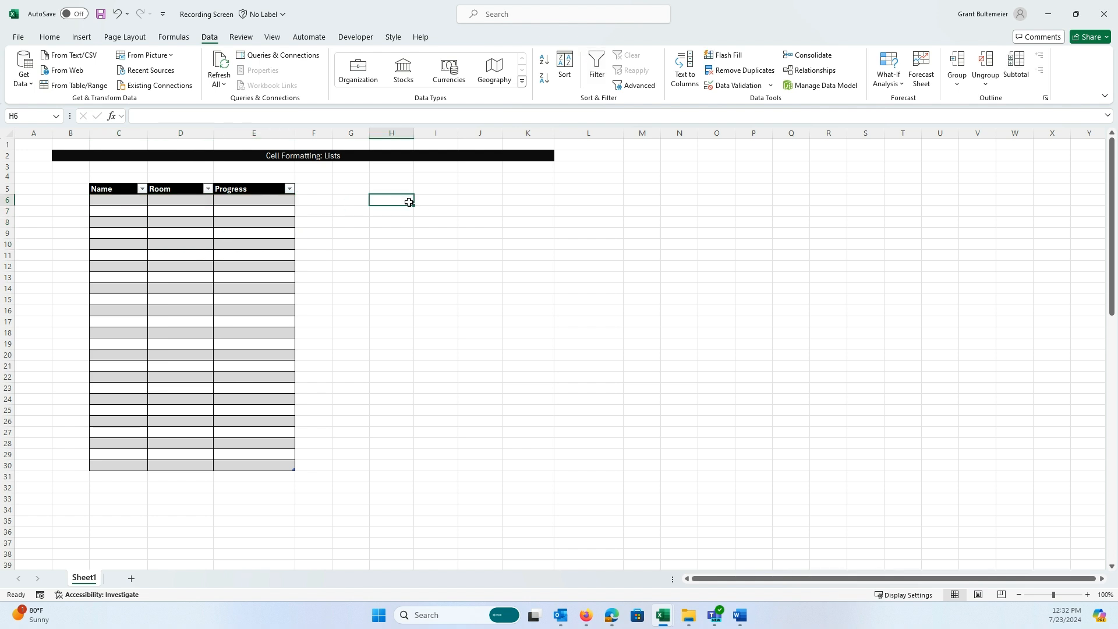
pyautogui.click(382, 189)
pyautogui.click(584, 210)
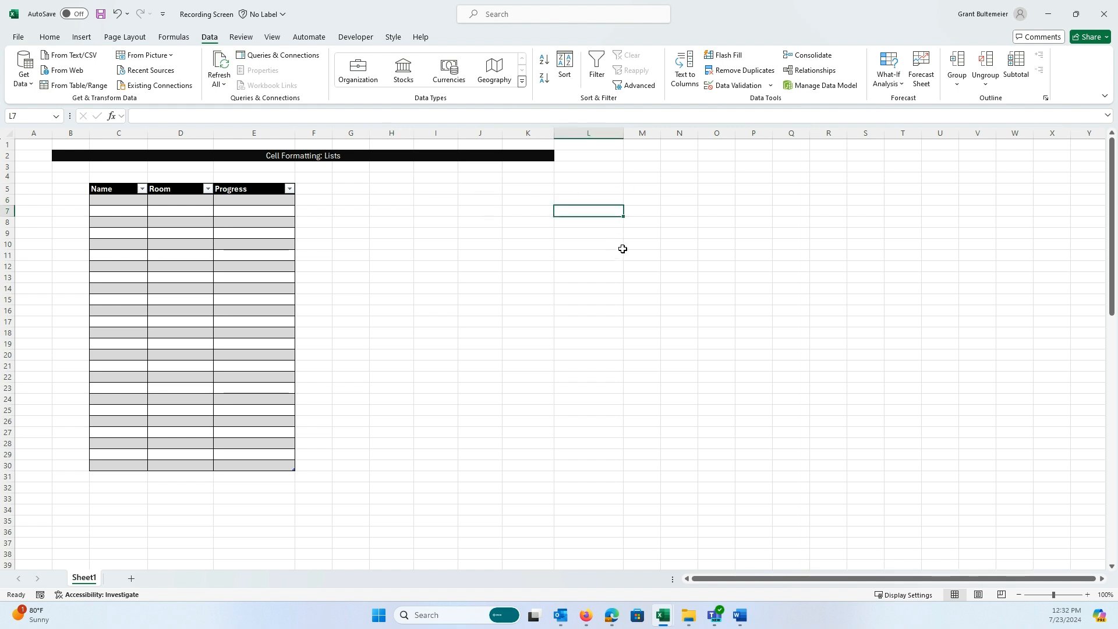
pyautogui.click(592, 268)
pyautogui.click(403, 224)
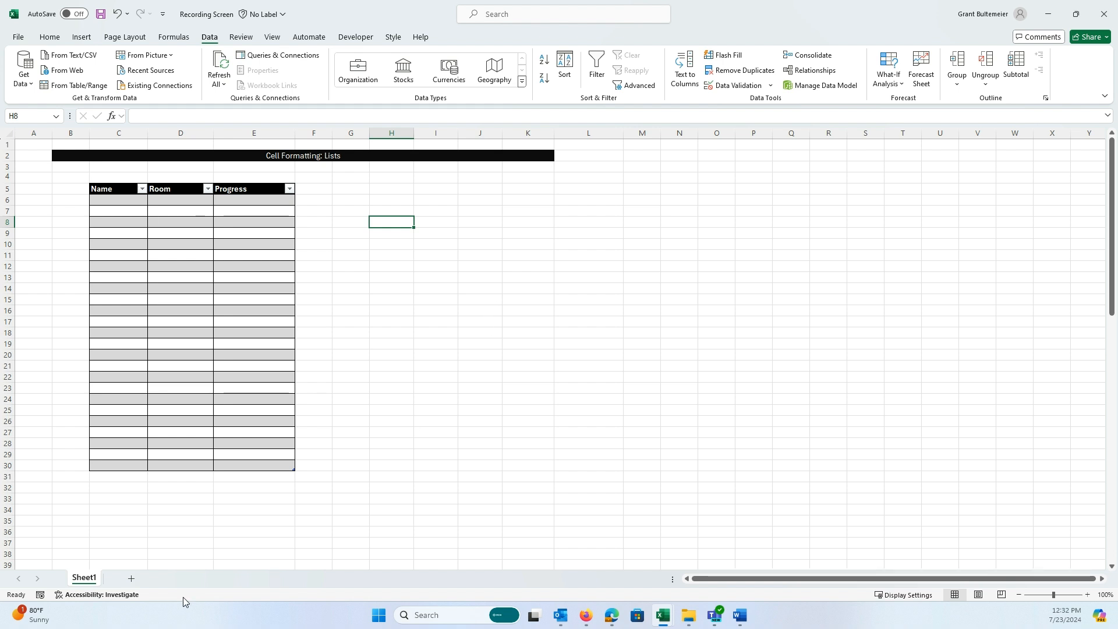
# Add a new worksheet and enter the heading Names in cell C3.
pyautogui.click(133, 579)
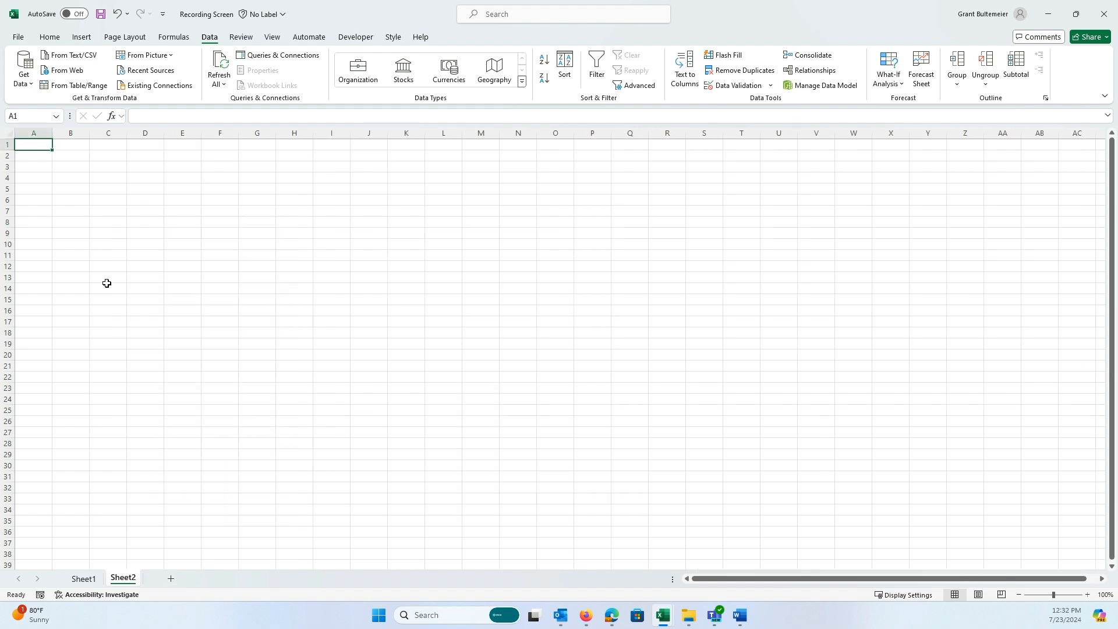
pyautogui.click(86, 196)
pyautogui.click(111, 167)
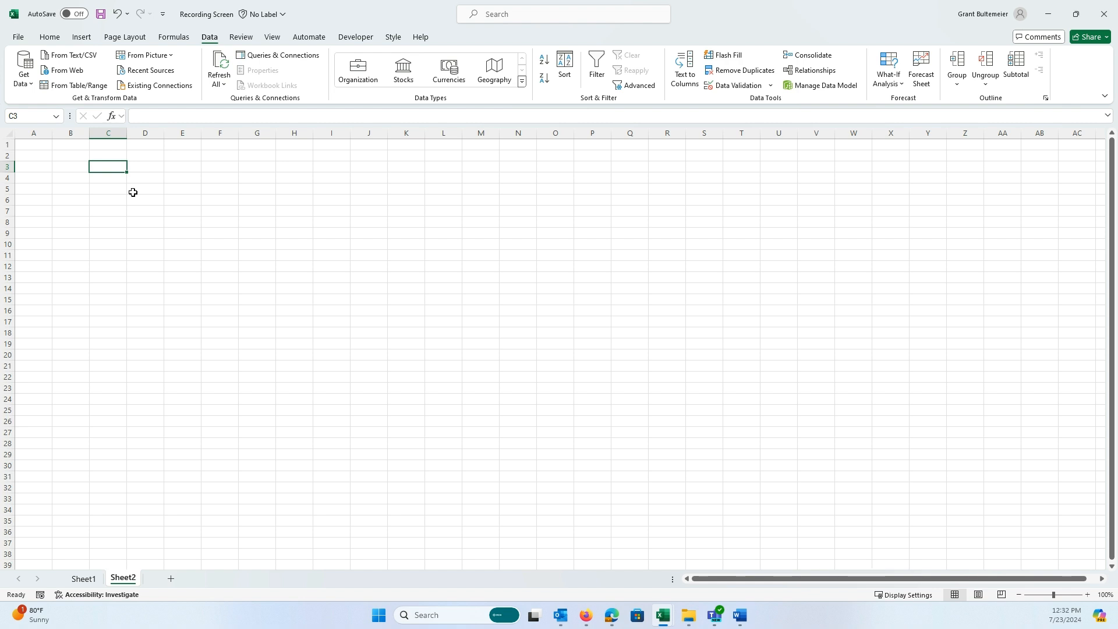
pyautogui.write('Names')
pyautogui.press('Return')
pyautogui.press('Return')
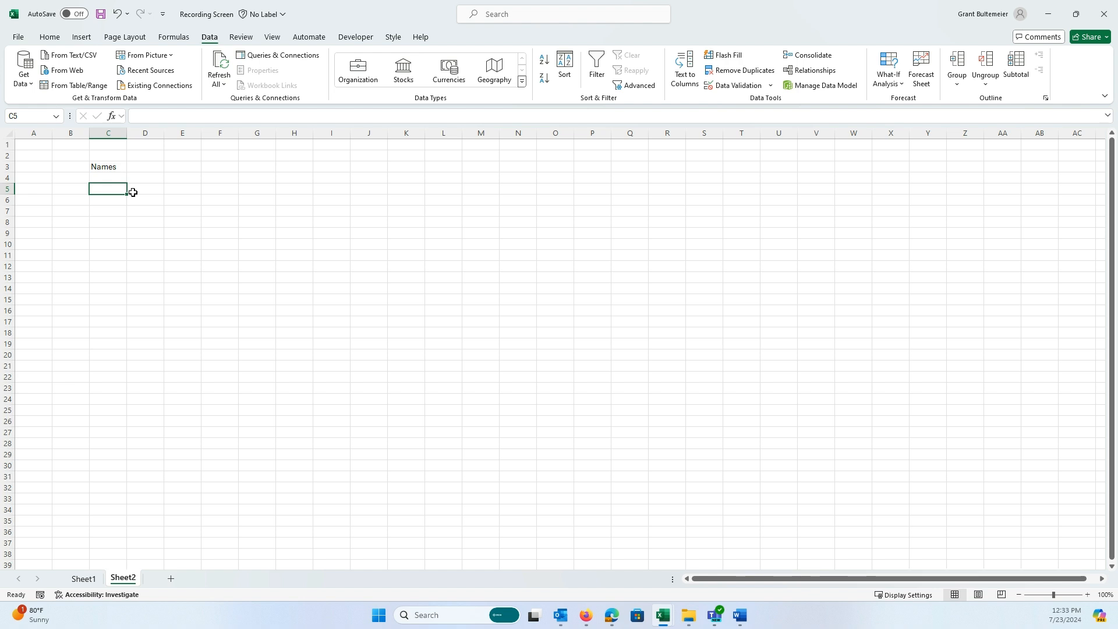
# List three people's first names under the Names heading in cells C5 to C7.
pyautogui.write('Roshan')
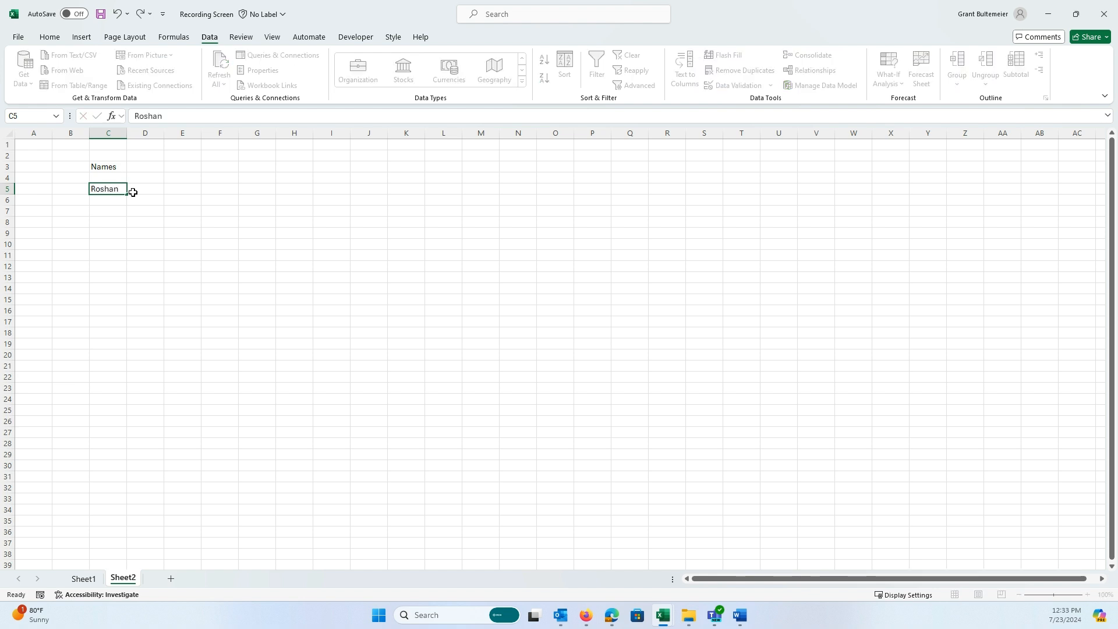
pyautogui.press('Return')
pyautogui.write('Luke')
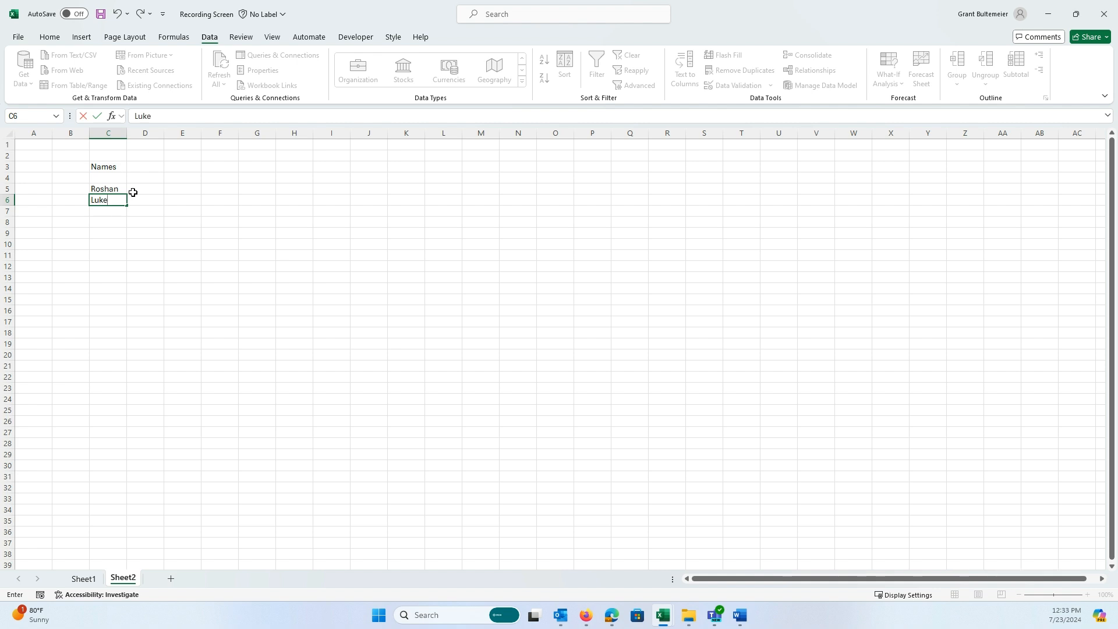
pyautogui.press('Return')
pyautogui.write('Poblo')
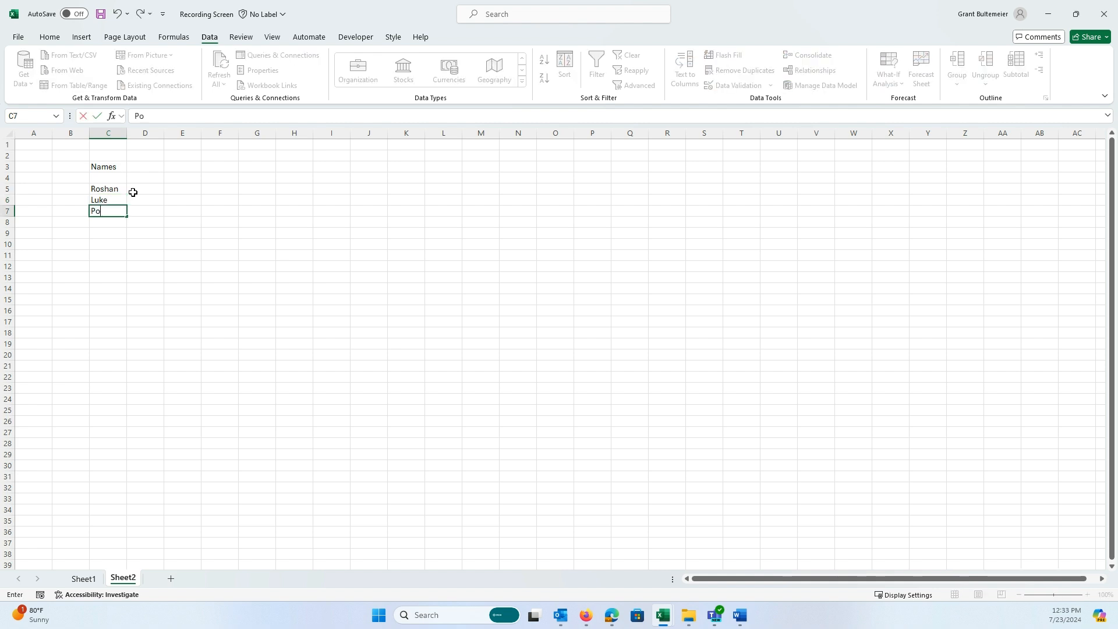
pyautogui.press('BackSpace')
pyautogui.press('BackSpace')
pyautogui.press('BackSpace')
pyautogui.write('ablo')
pyautogui.press('Return')
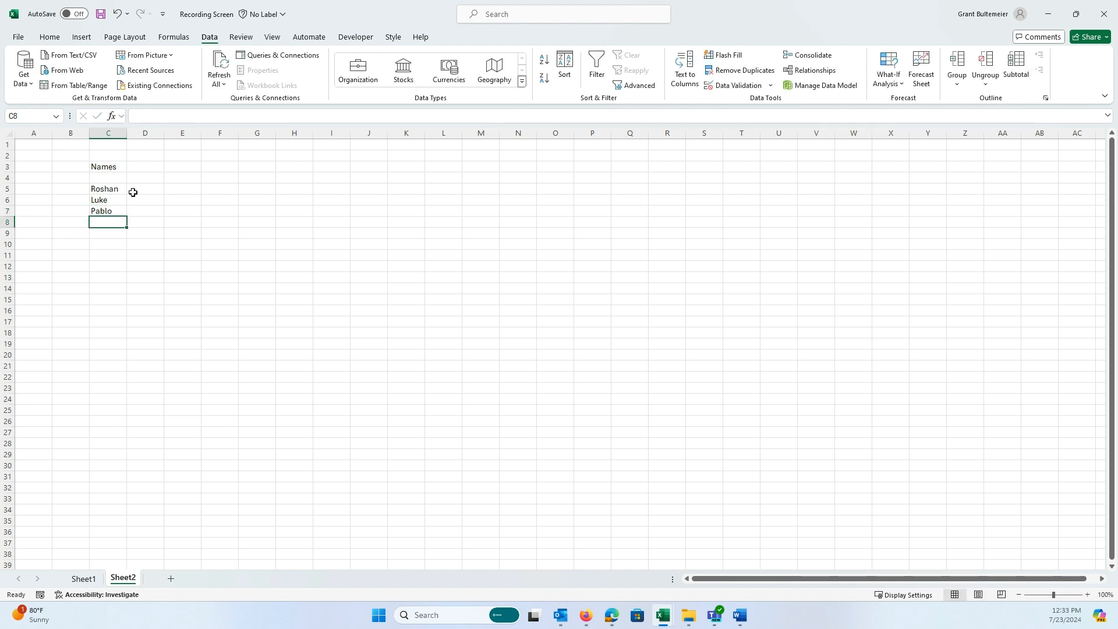
# Add two more people's first names to the list in cells C8 and C9.
pyautogui.write('Alek')
pyautogui.press('Return')
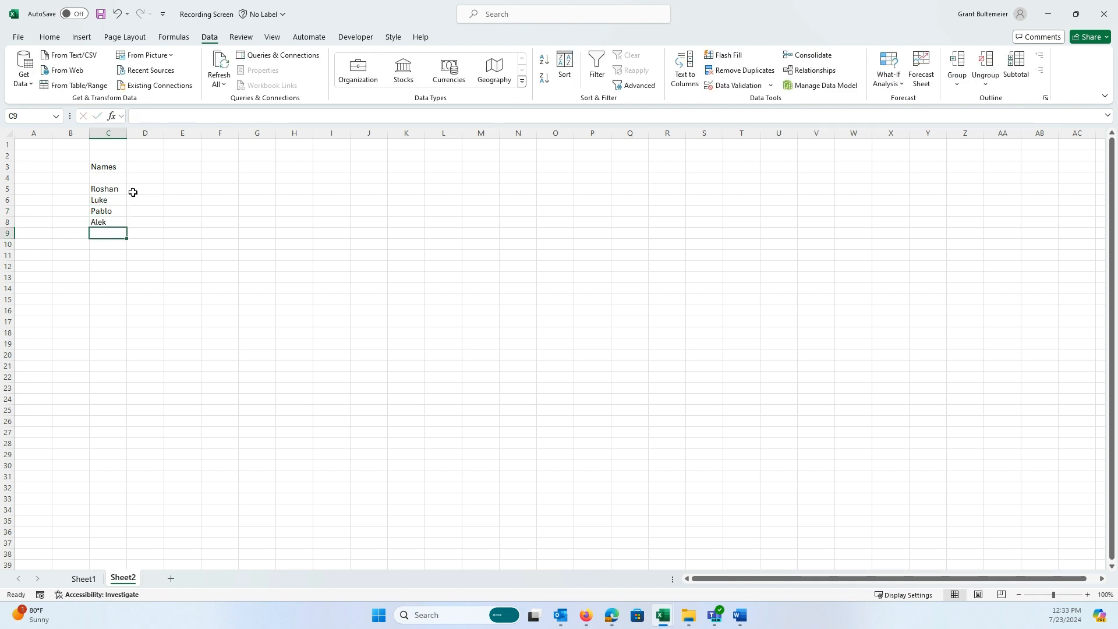
pyautogui.write('Sarina')
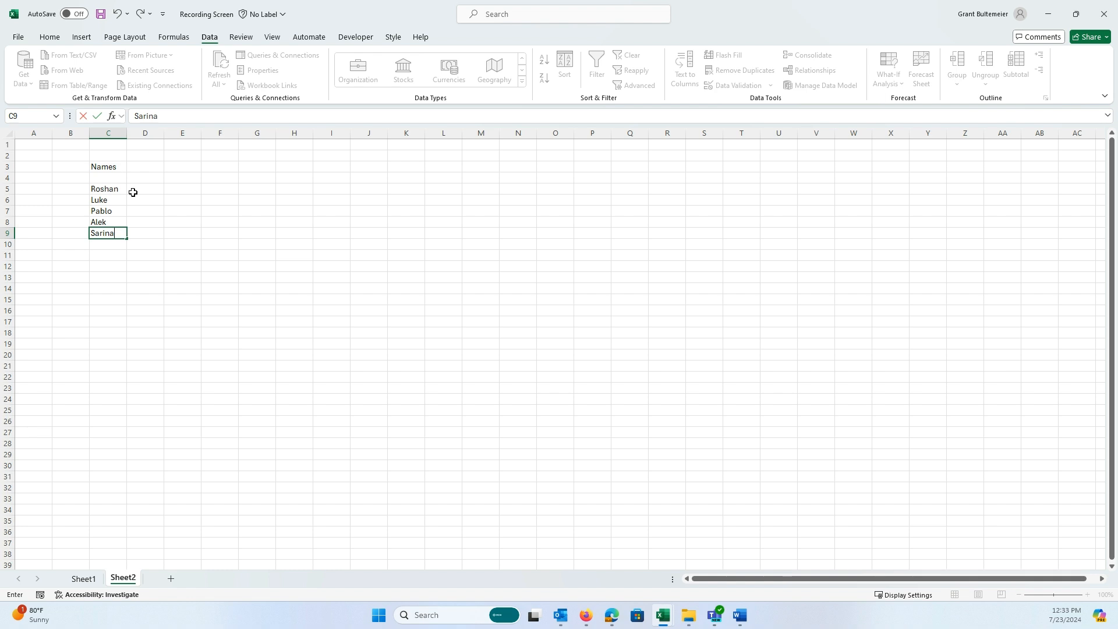
pyautogui.press('Tab')
# Enter the heading Rooms in cell D3, beside the Names heading.
pyautogui.press('Up')
pyautogui.press('Up')
pyautogui.press('Up')
pyautogui.press('Up')
pyautogui.press('Up')
pyautogui.press('Up')
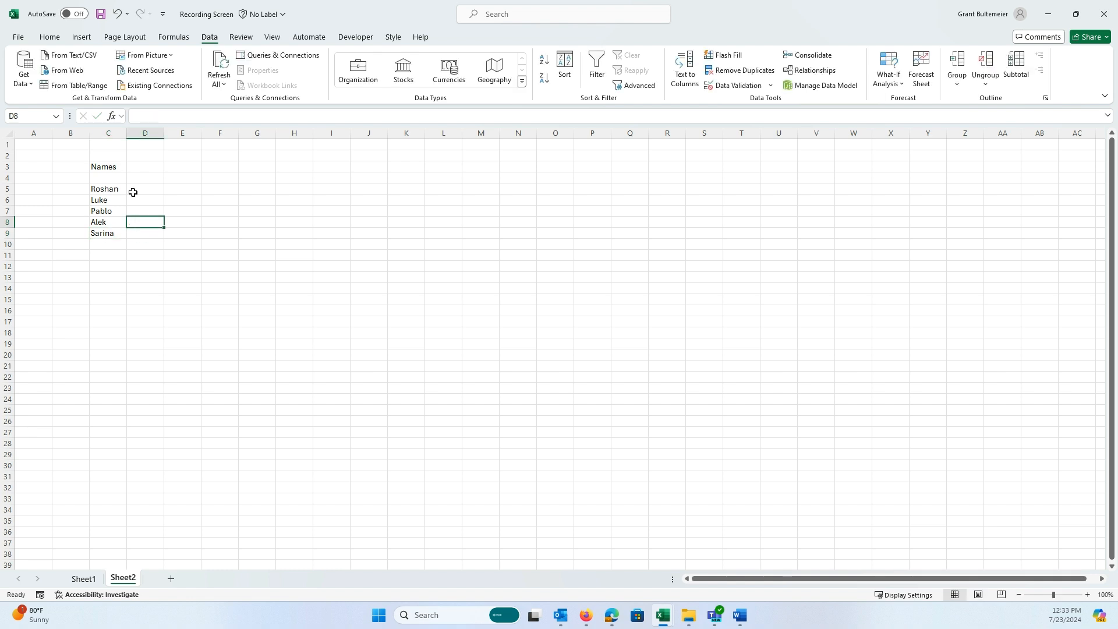
pyautogui.press('Right')
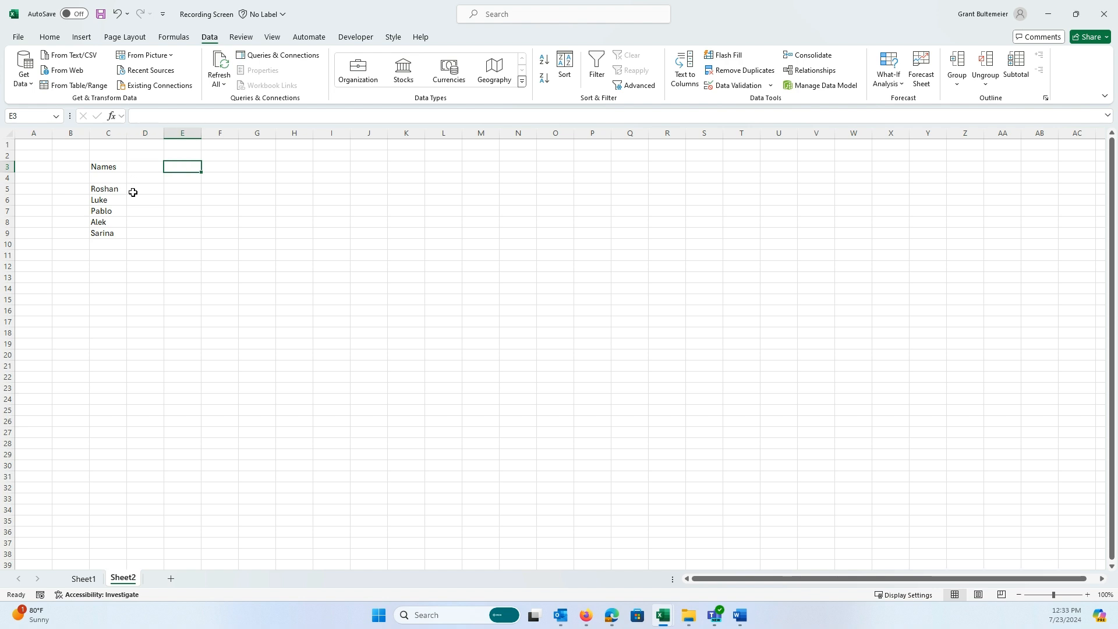
pyautogui.press('Left')
pyautogui.write('Rooms')
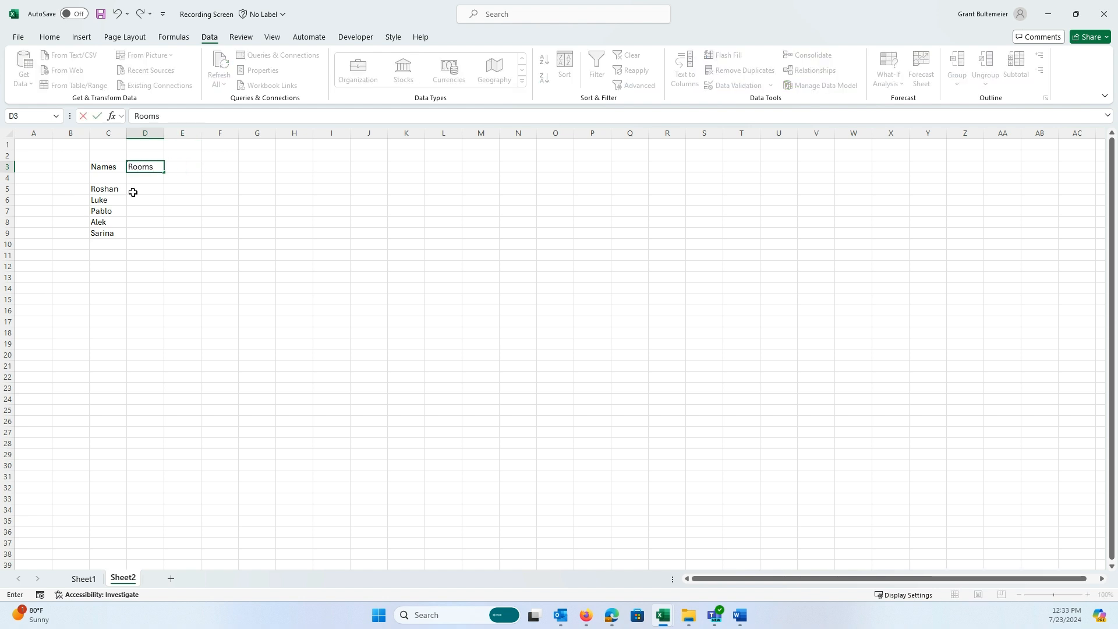
# Enter Boiler room as the first room in cell D5 under the Rooms heading.
pyautogui.click(133, 193)
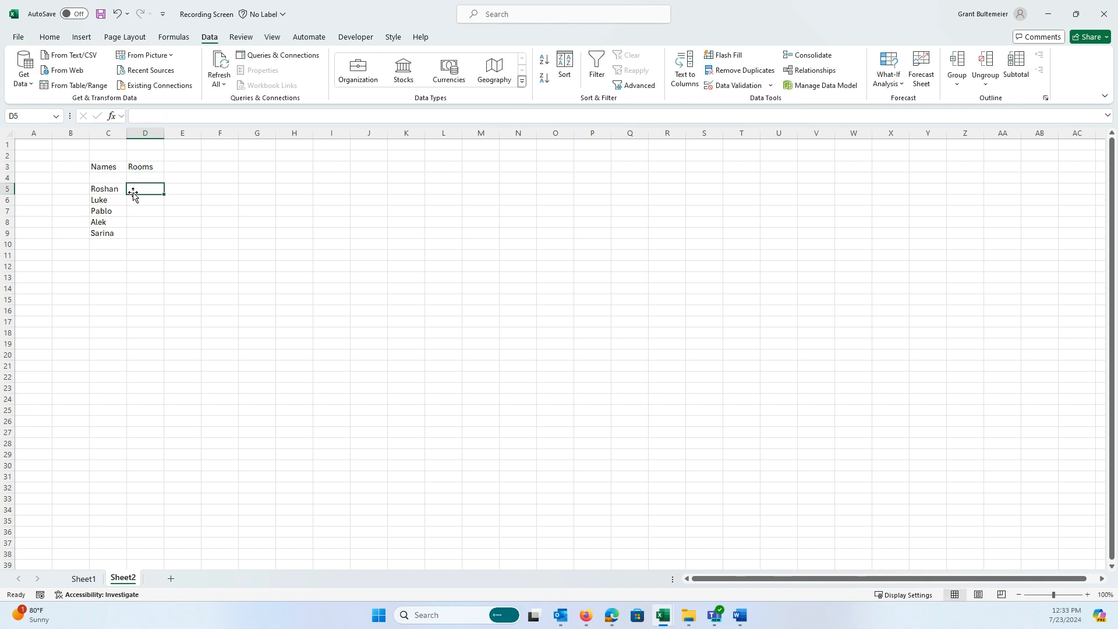
pyautogui.write('Boilerro')
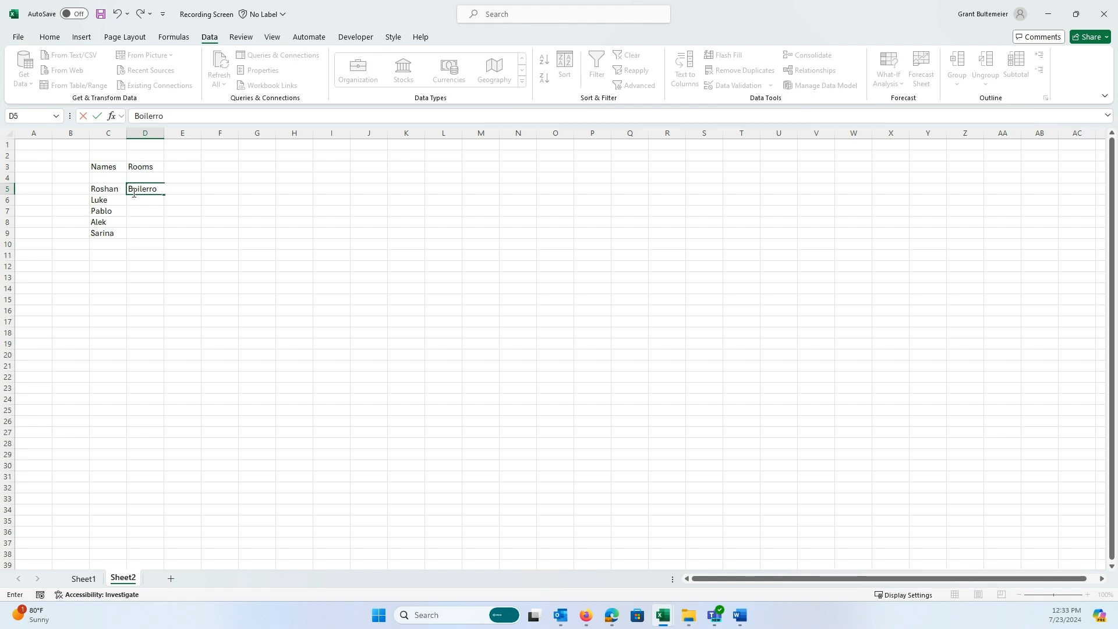
pyautogui.write('ooom')
pyautogui.press('BackSpace')
pyautogui.press('BackSpace')
pyautogui.press('BackSpace')
pyautogui.press('BackSpace')
pyautogui.write('room')
pyautogui.press('Return')
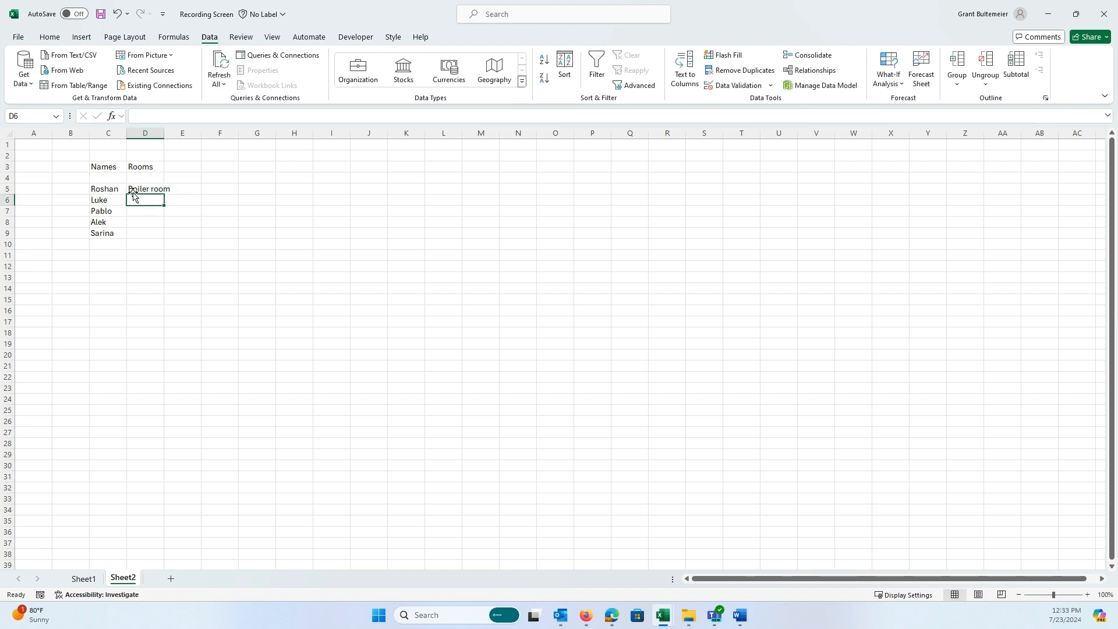
# Add Hallway and Kitchenette to the Rooms list in cells D6 and D7.
pyautogui.write('Hallway')
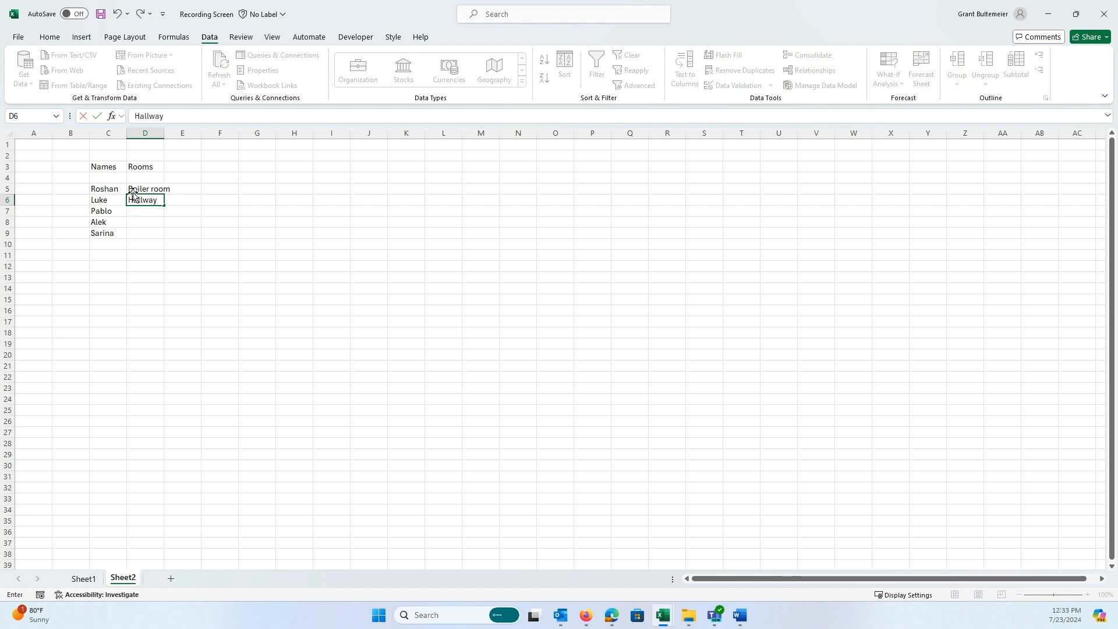
pyautogui.press('Return')
pyautogui.write("Kitchenette'")
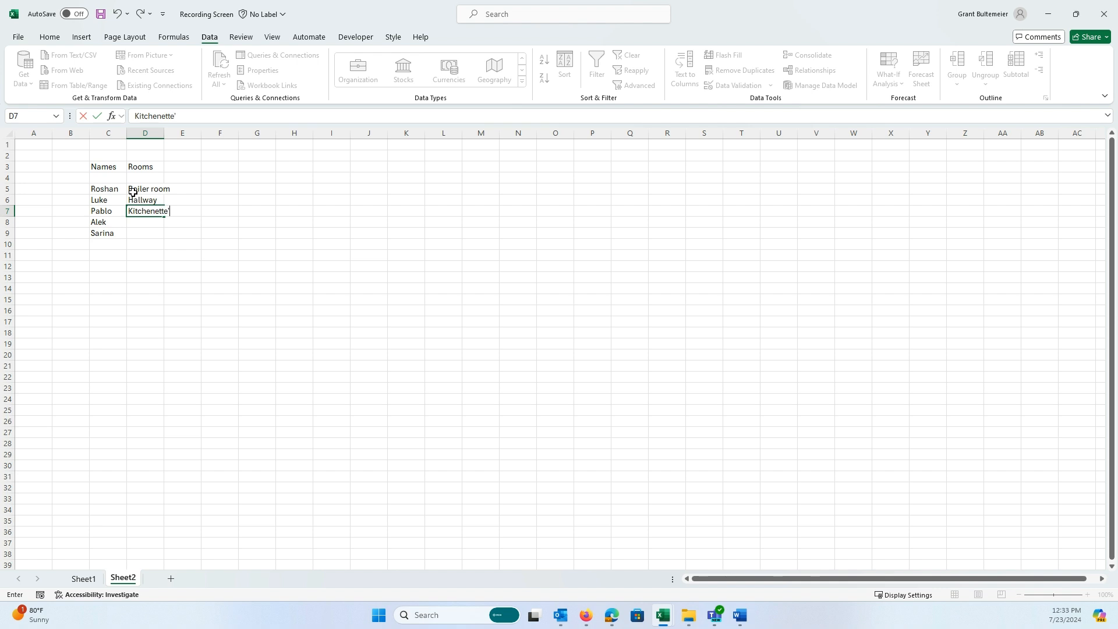
pyautogui.press('BackSpace')
pyautogui.press('Return')
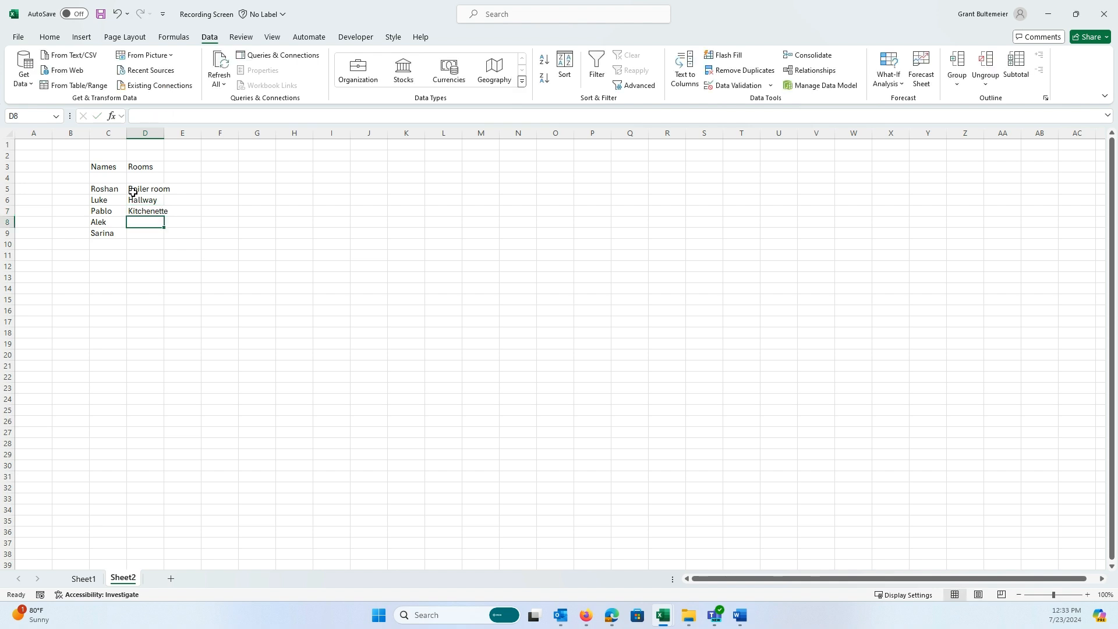
# Add A-132 and AA-Bay to the Rooms list in cells D8 and D9.
pyautogui.write('A1')
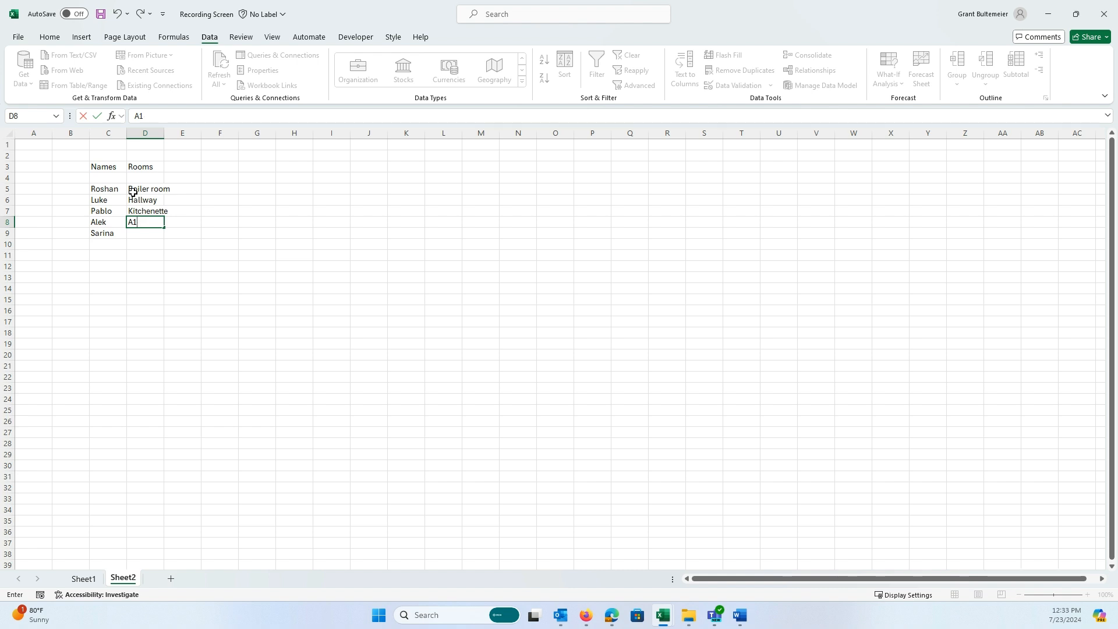
pyautogui.write('-132')
pyautogui.press('Return')
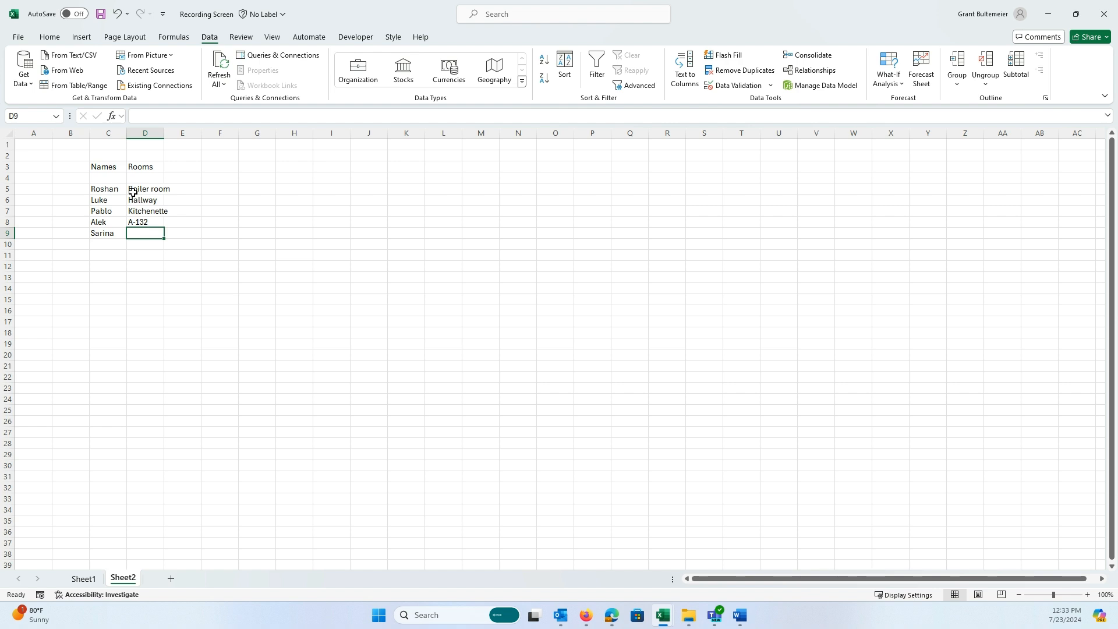
pyautogui.write('AA-Bay')
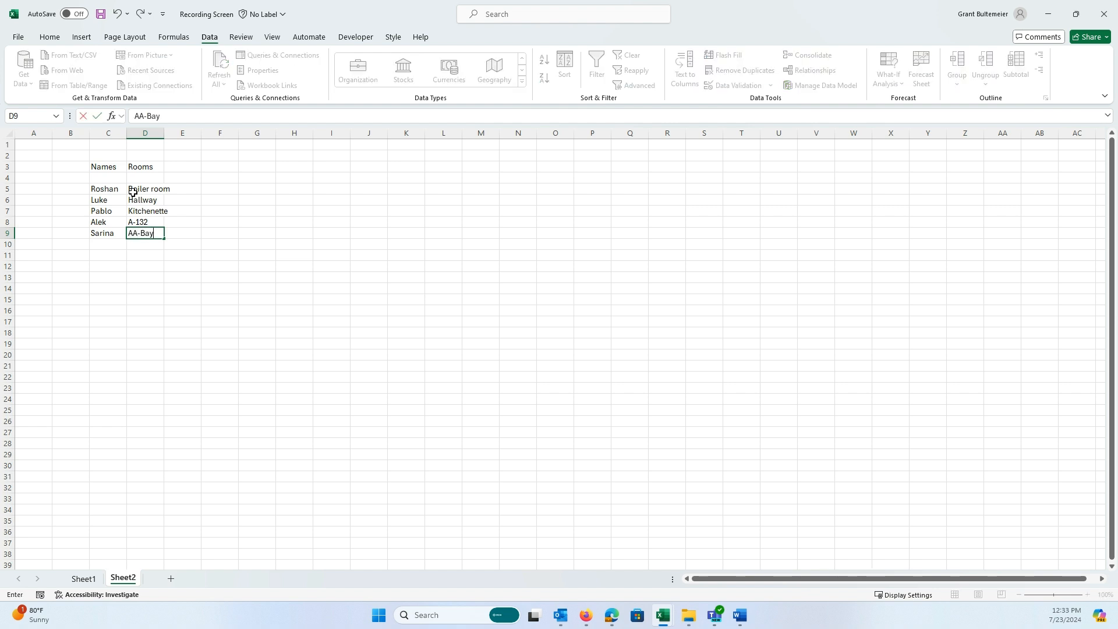
pyautogui.press('Return')
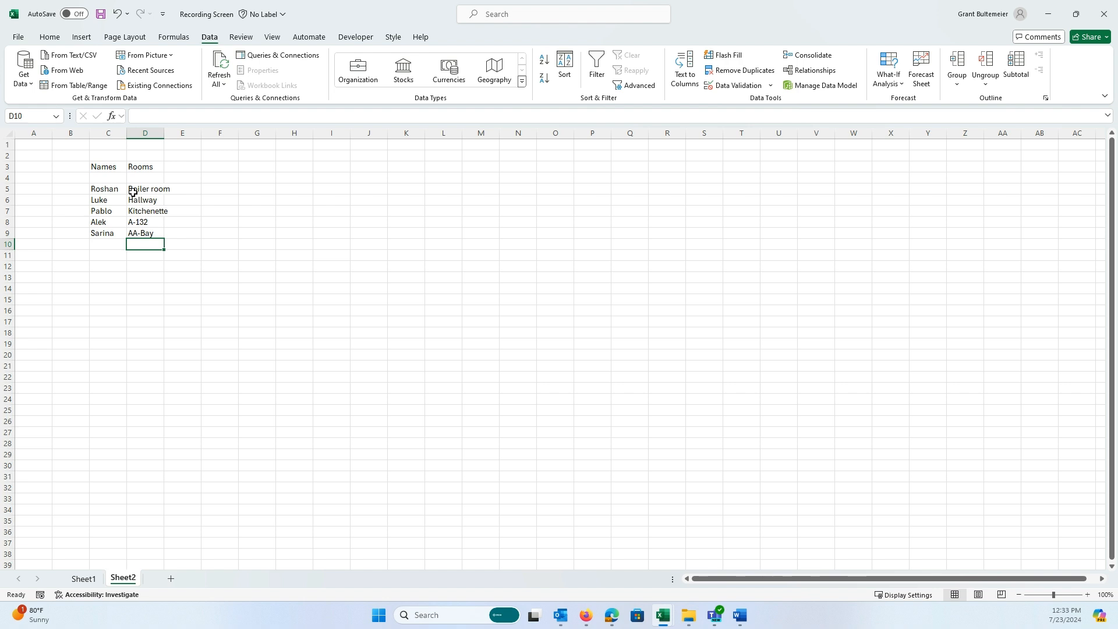
# Fill cells D10 and D11 of the Rooms list with the placeholder entries c and sds.
pyautogui.write('c')
pyautogui.press('Return')
pyautogui.write('sds')
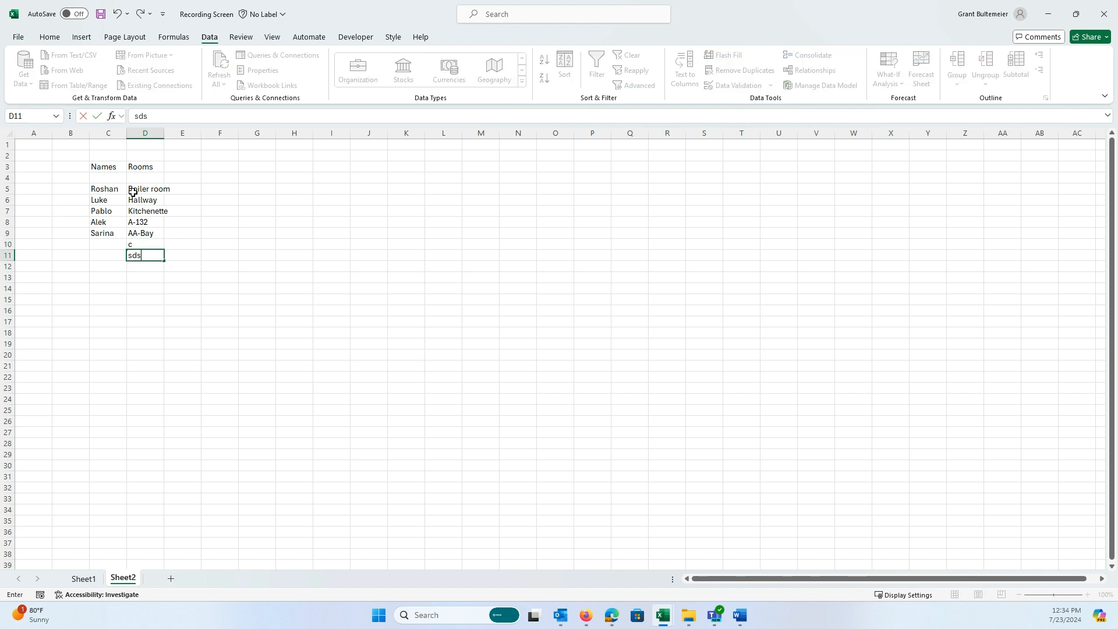
pyautogui.press('Up')
# Enter the heading Progress in cell E3, beside the Rooms heading.
pyautogui.press('Right')
pyautogui.press('Right')
pyautogui.press('Up')
pyautogui.press('Left')
pyautogui.press('Left')
pyautogui.press('Up')
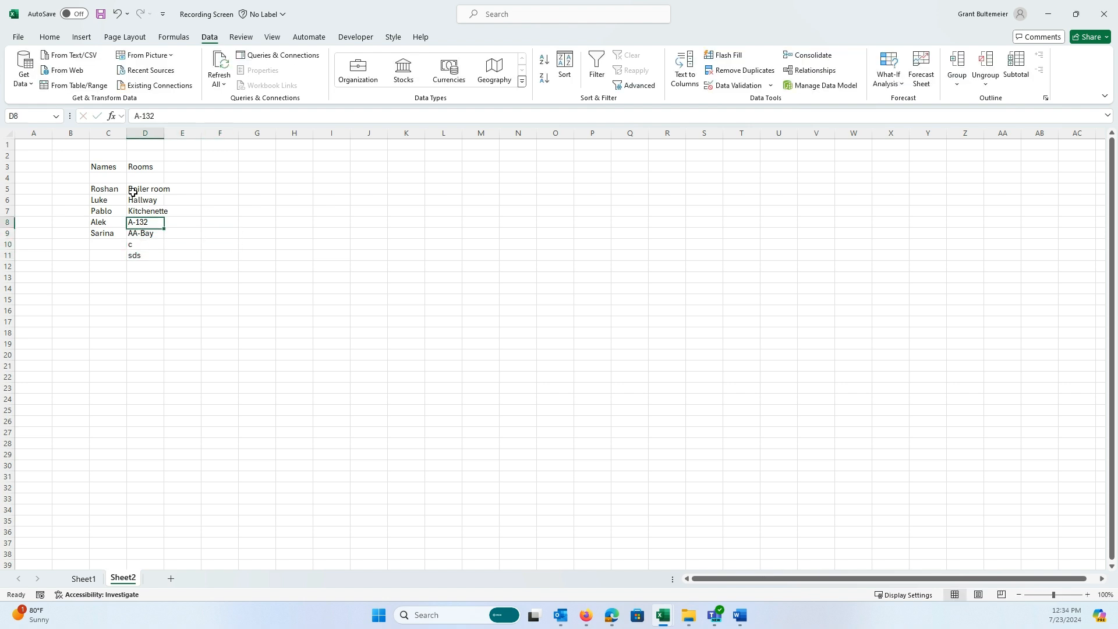
pyautogui.press('Right')
pyautogui.press('Up')
pyautogui.press('Up')
pyautogui.press('Up')
pyautogui.press('Up')
pyautogui.press('Up')
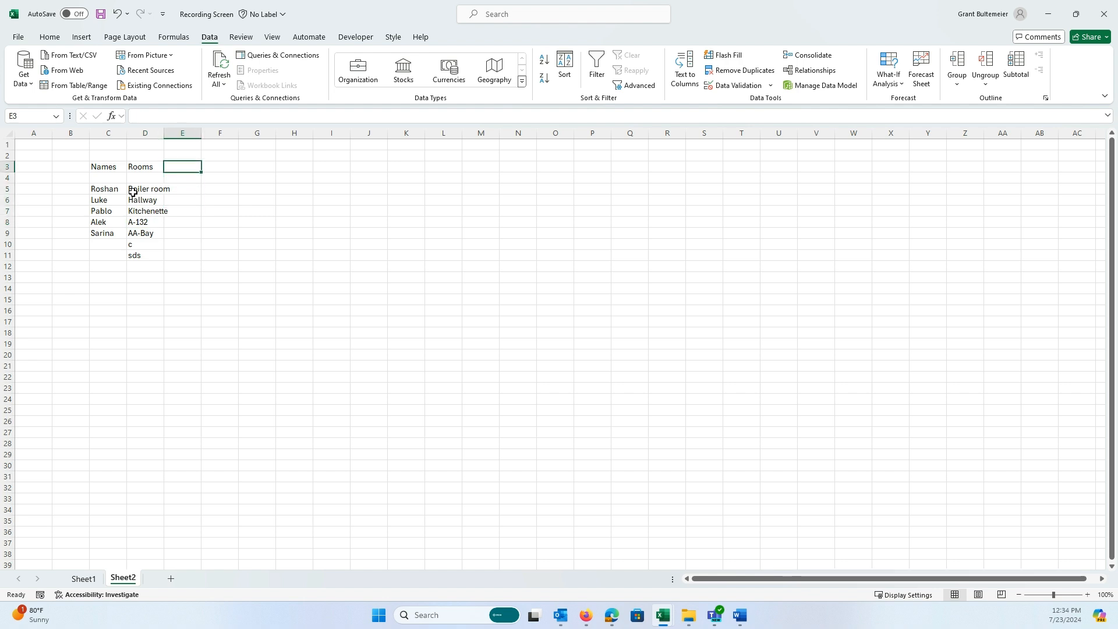
pyautogui.write('Proger')
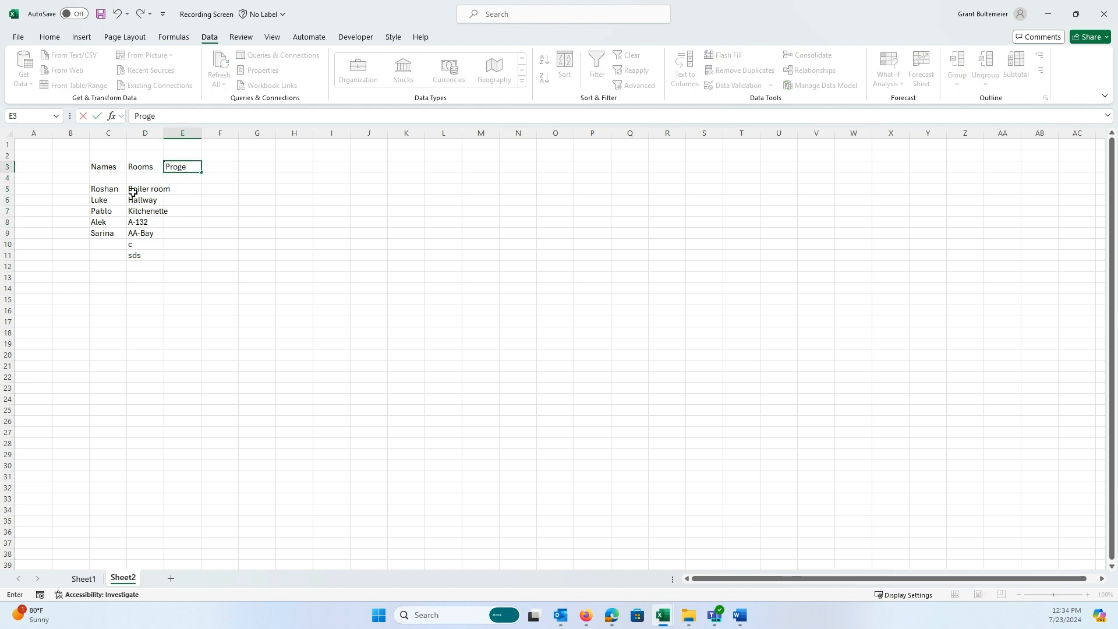
pyautogui.press('BackSpace')
pyautogui.write('ree')
pyautogui.press('Down')
# List the statuses Complete and In Progress under the Progress heading in cells E5 and E6.
pyautogui.press('Down')
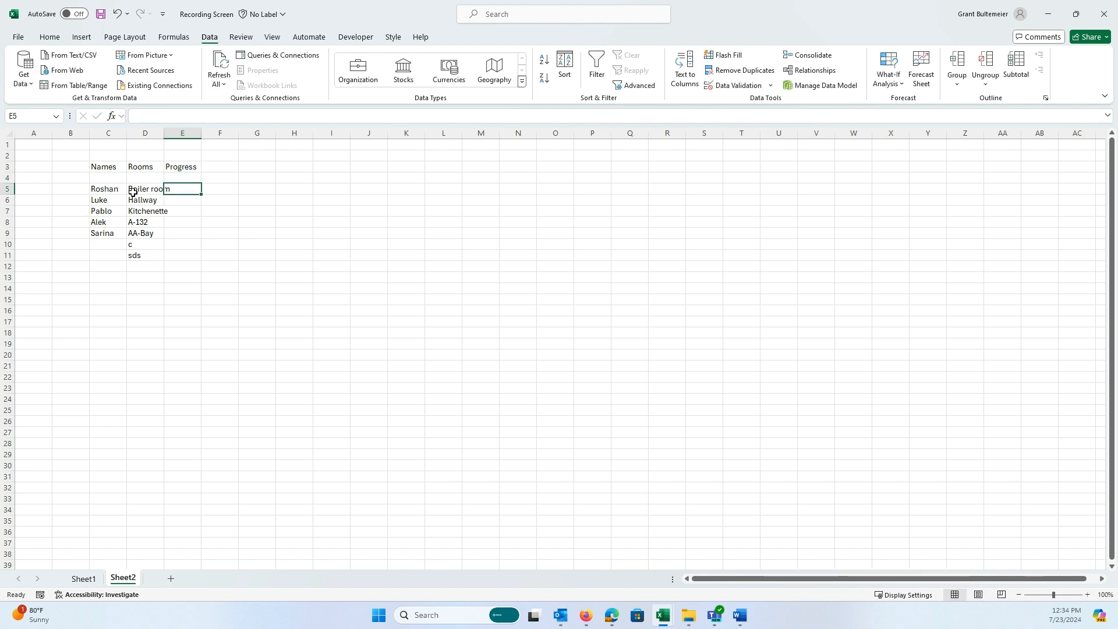
pyautogui.write('Complete')
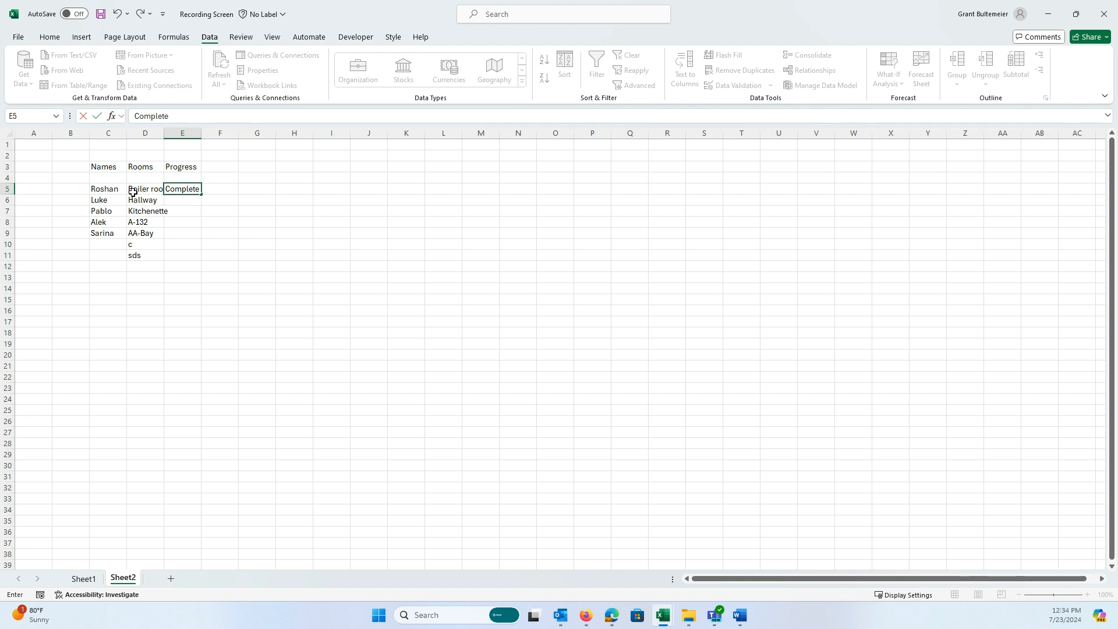
pyautogui.press('Return')
pyautogui.write('In')
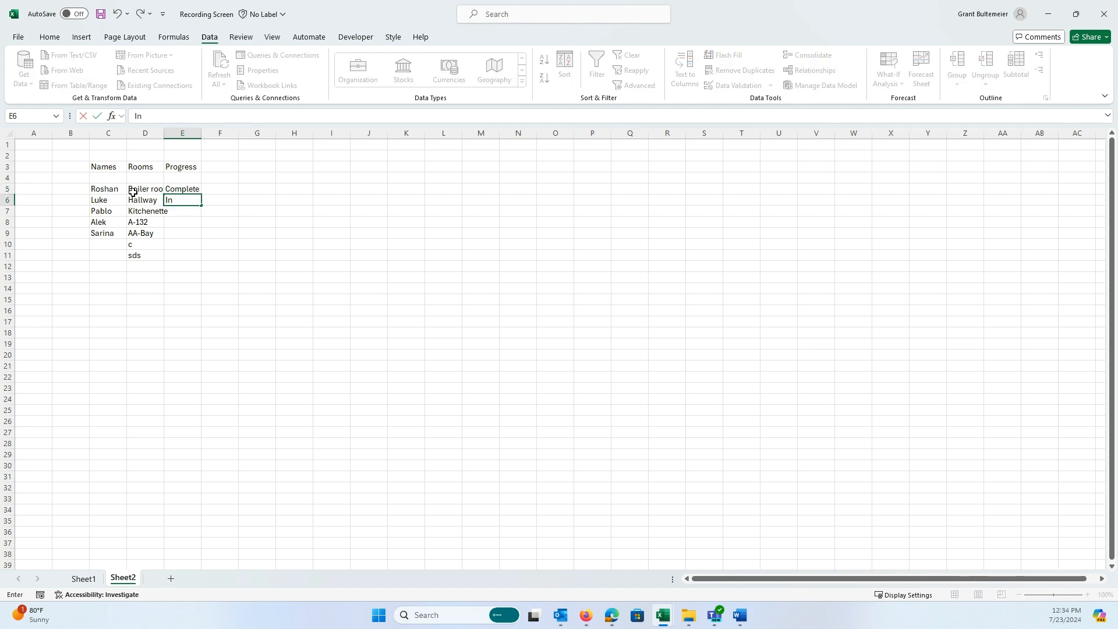
pyautogui.write(' Pregre')
pyautogui.press('BackSpace')
pyautogui.press('BackSpace')
pyautogui.press('BackSpace')
pyautogui.write('orgr')
pyautogui.press('BackSpace')
pyautogui.write('ress')
pyautogui.press('Return')
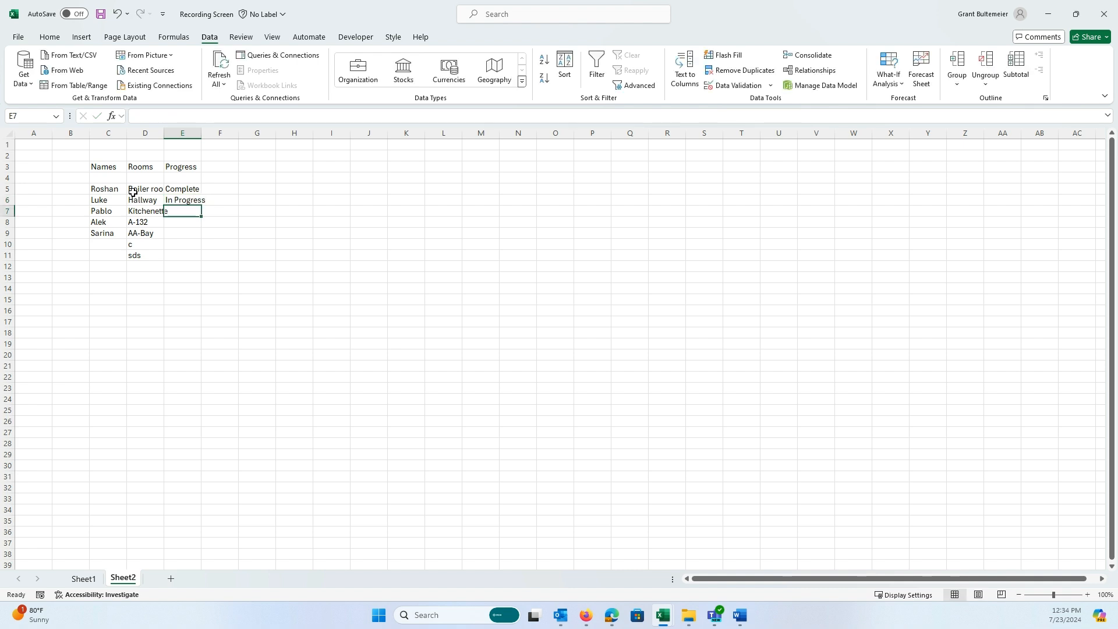
# Add the statuses Started and Not Started to the Progress list in cells E7 and E8.
pyautogui.write('Started')
pyautogui.press('Return')
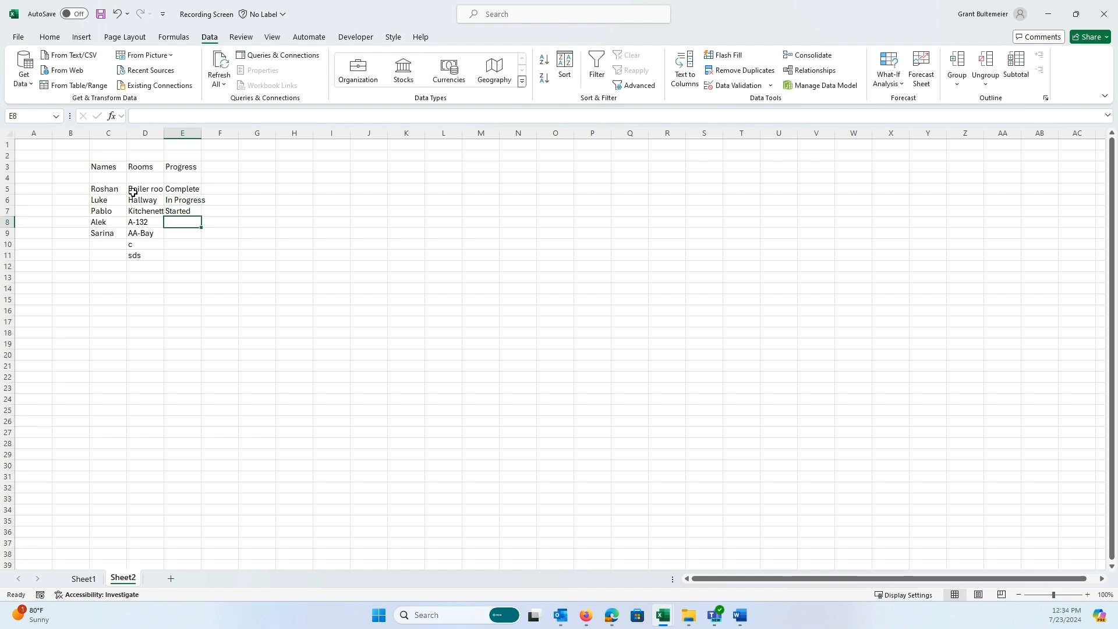
pyautogui.write('Not Starte')
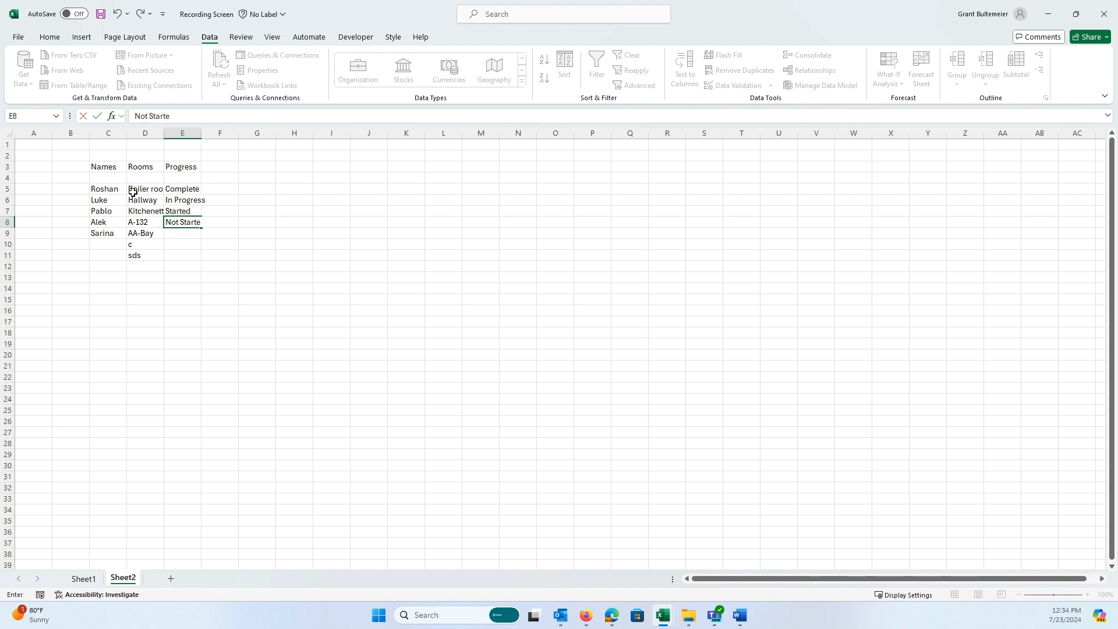
pyautogui.write('d')
# Change the status in cell E7 to Starting.
pyautogui.doubleClick(191, 211)
pyautogui.press('BackSpace')
pyautogui.press('BackSpace')
pyautogui.write('ing')
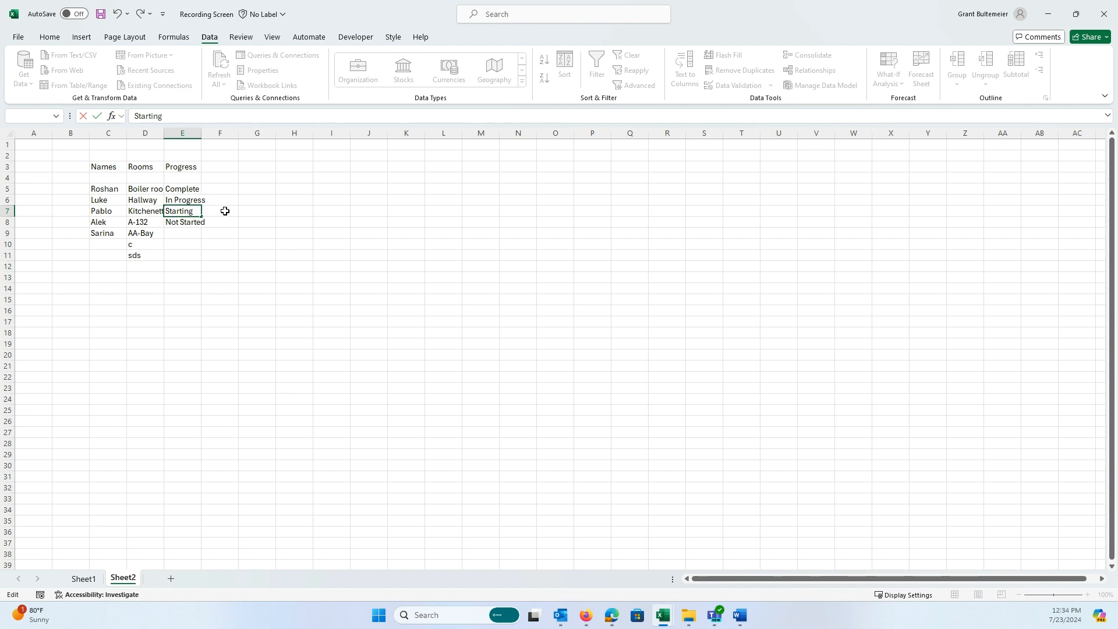
pyautogui.click(191, 252)
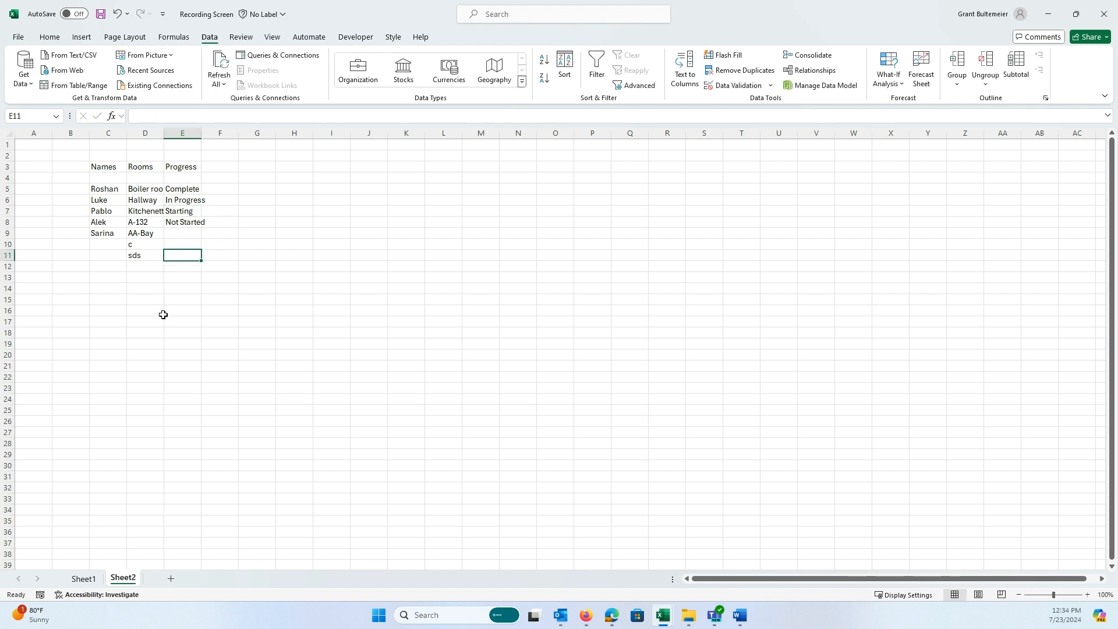
pyautogui.click(84, 578)
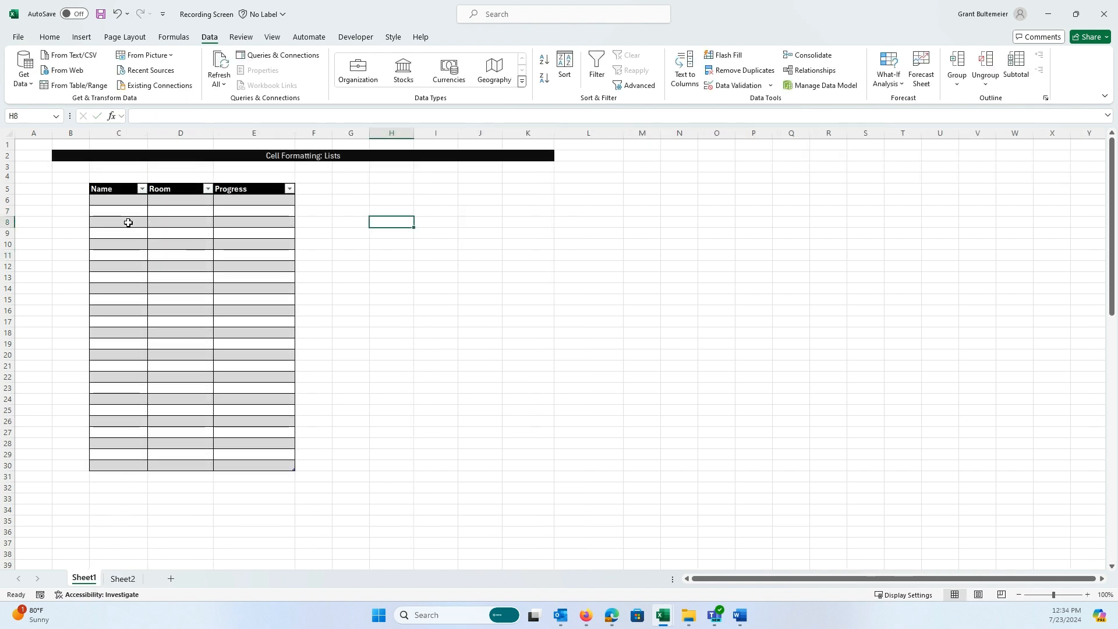
pyautogui.click(119, 200)
pyautogui.click(485, 253)
pyautogui.click(122, 578)
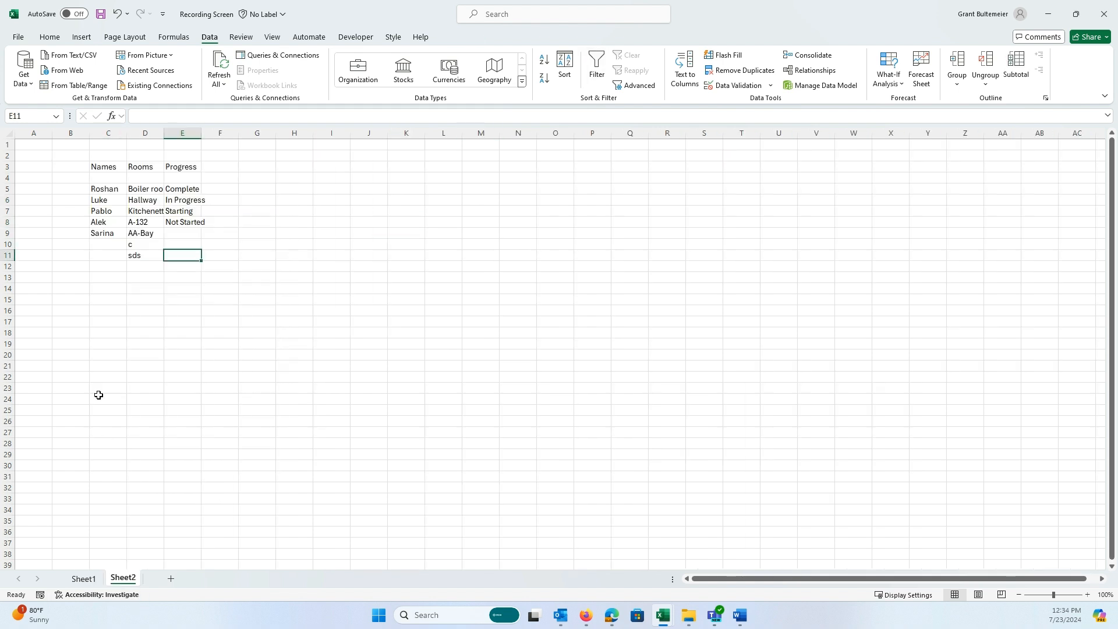
pyautogui.moveTo(100, 191); pyautogui.dragTo(122, 521)
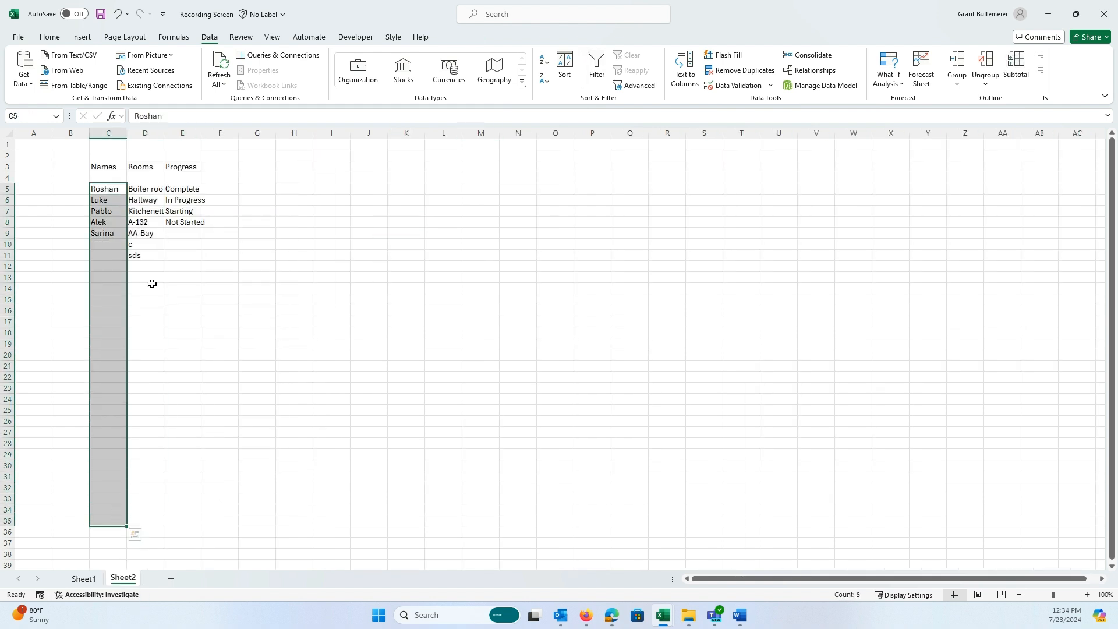
pyautogui.moveTo(153, 188); pyautogui.dragTo(155, 524)
pyautogui.click(190, 332)
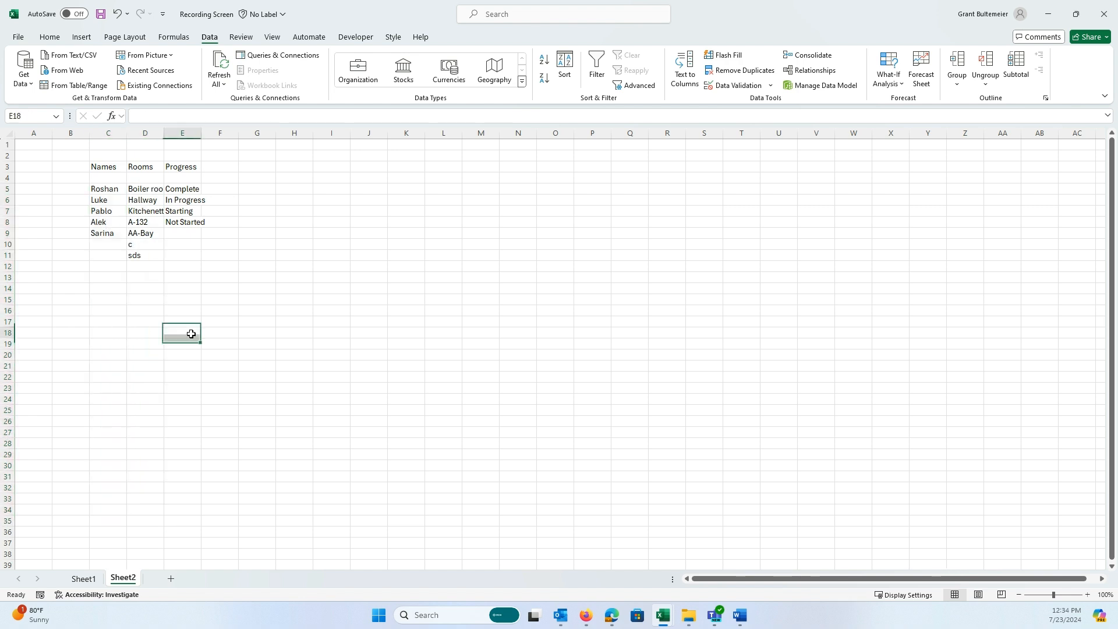
# Start a data validation rule that allows a List for the Name column cells C6 to C30 on Sheet1.
pyautogui.click(88, 578)
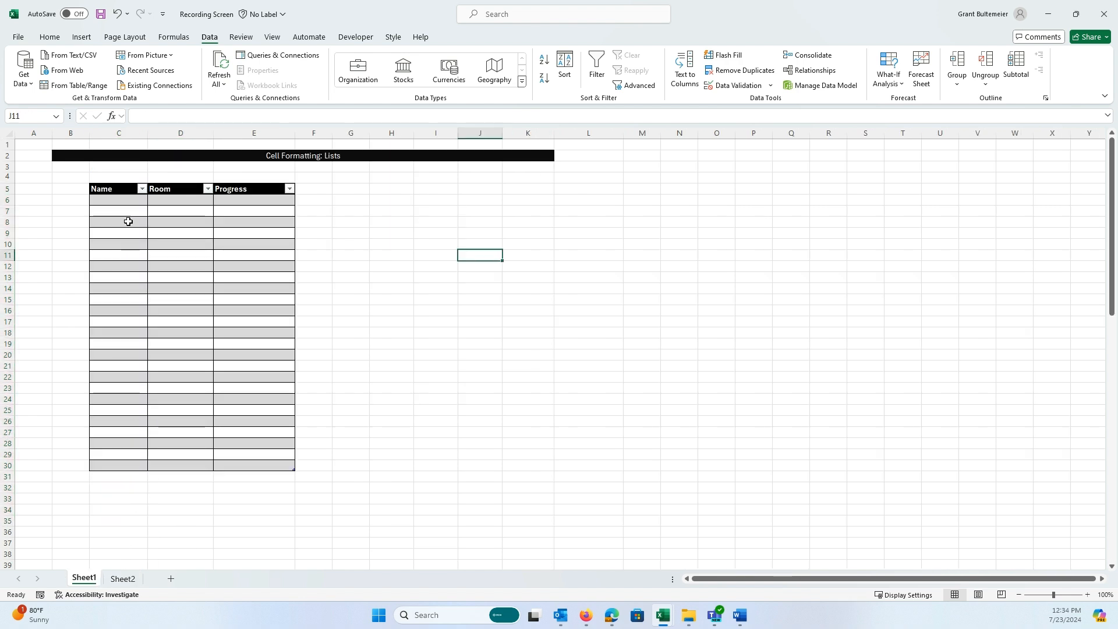
pyautogui.click(116, 200)
pyautogui.moveTo(116, 200); pyautogui.dragTo(122, 461)
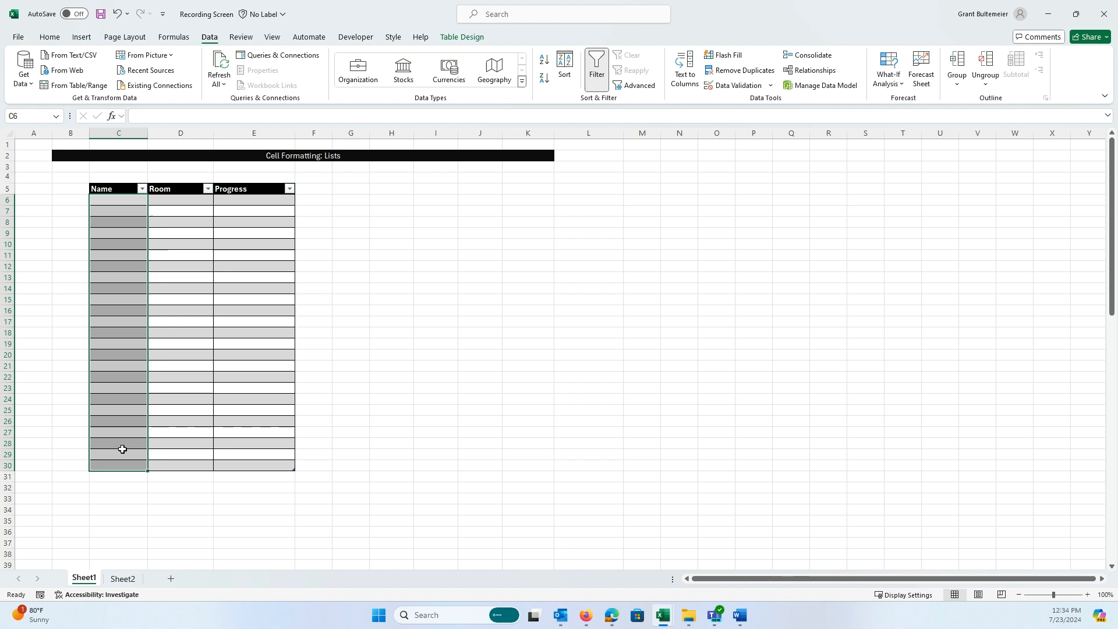
pyautogui.click(49, 36)
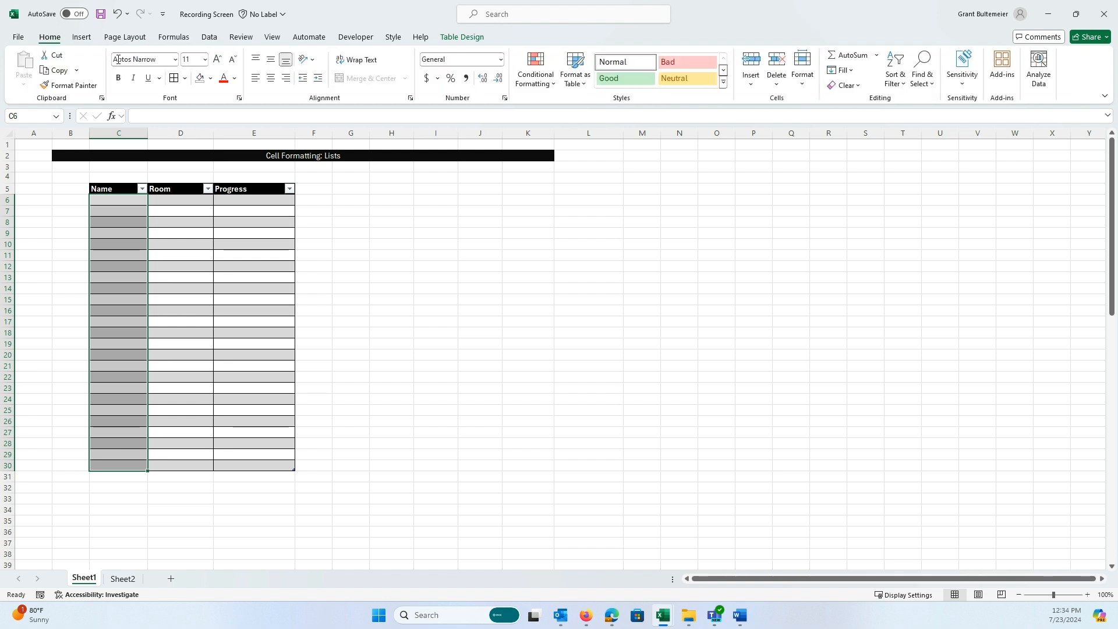
pyautogui.click(211, 38)
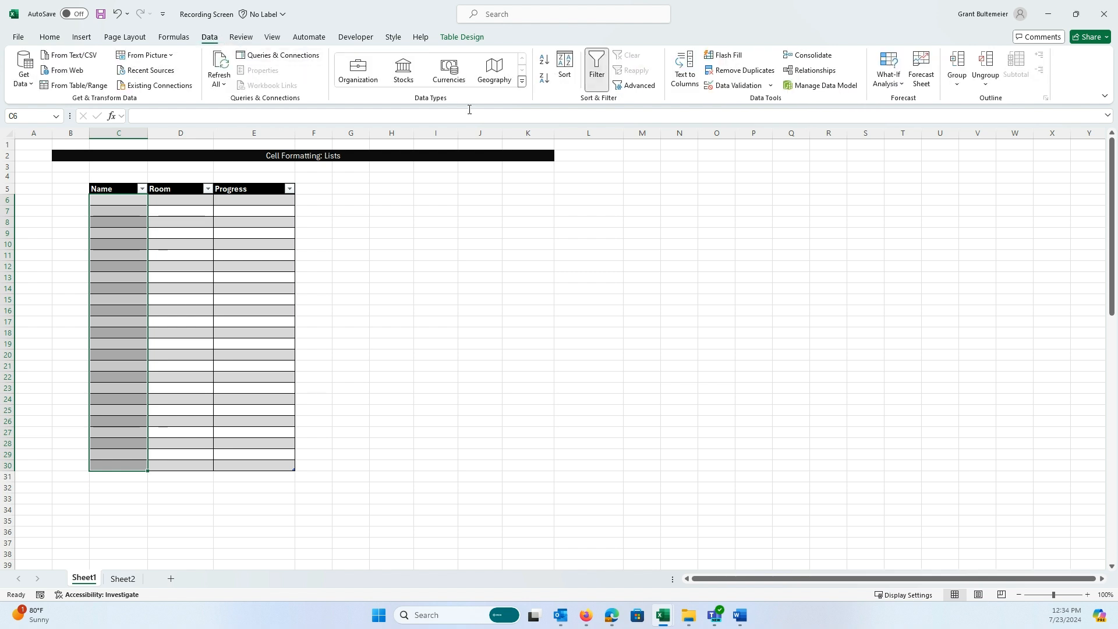
pyautogui.click(770, 86)
pyautogui.click(750, 102)
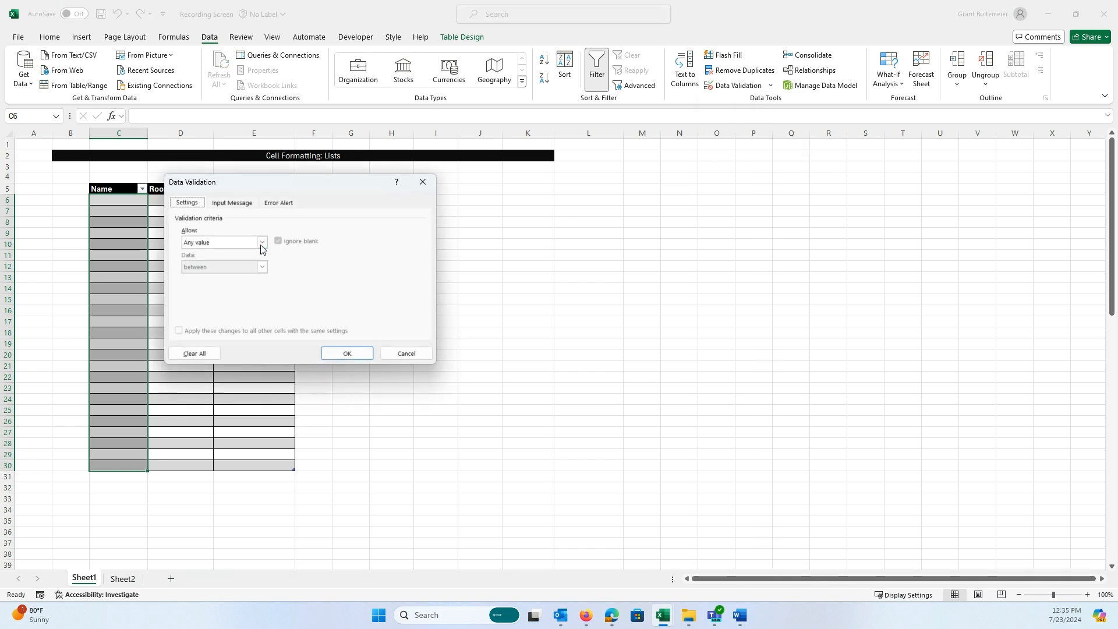
pyautogui.click(261, 244)
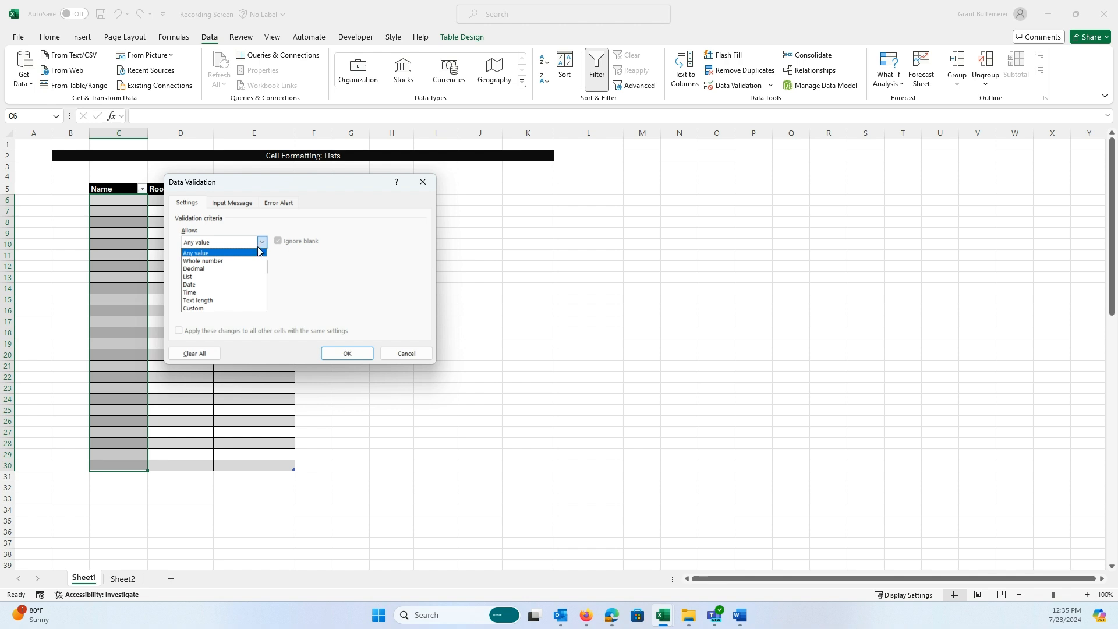
pyautogui.click(223, 277)
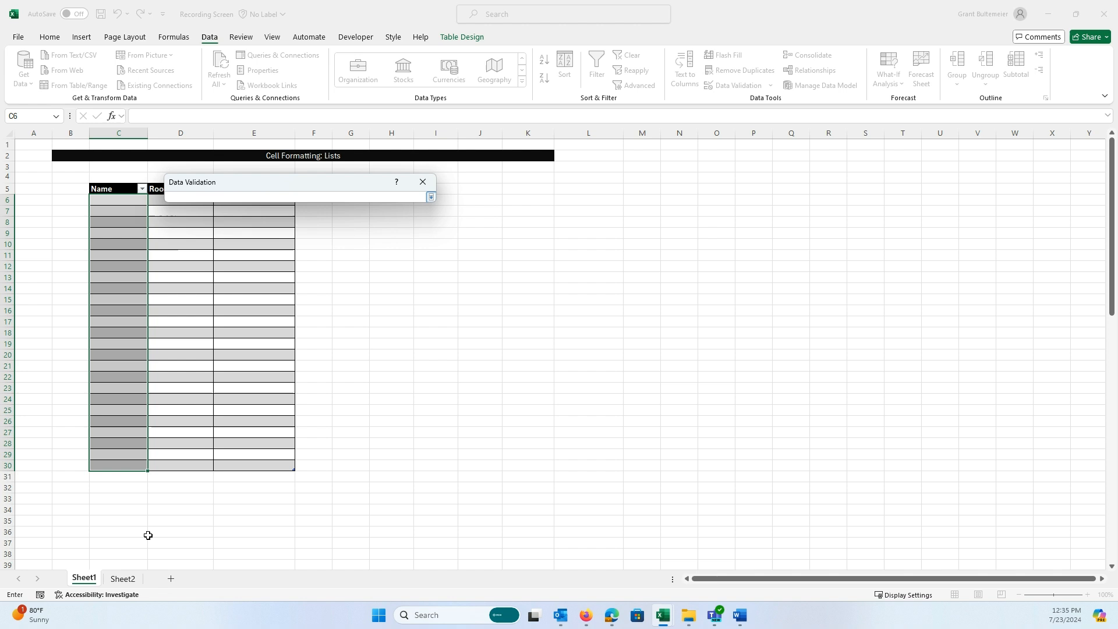
# Set Sheet2 cells C4 to C42 as the list source for the Name column and apply the validation rule.
pyautogui.click(121, 578)
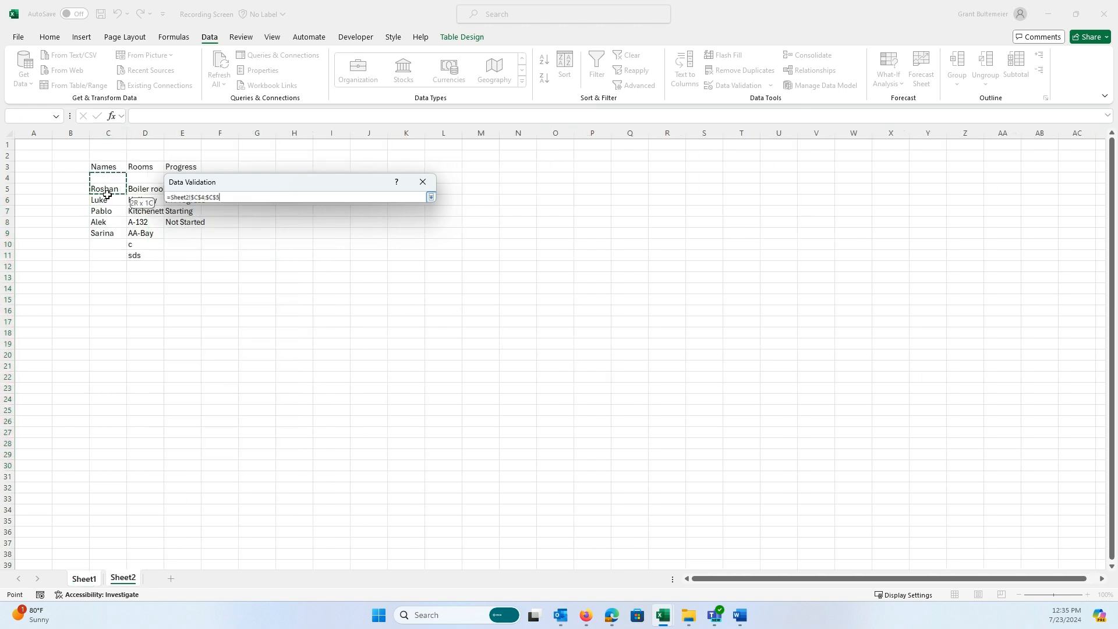
pyautogui.moveTo(115, 334); pyautogui.dragTo(108, 524)
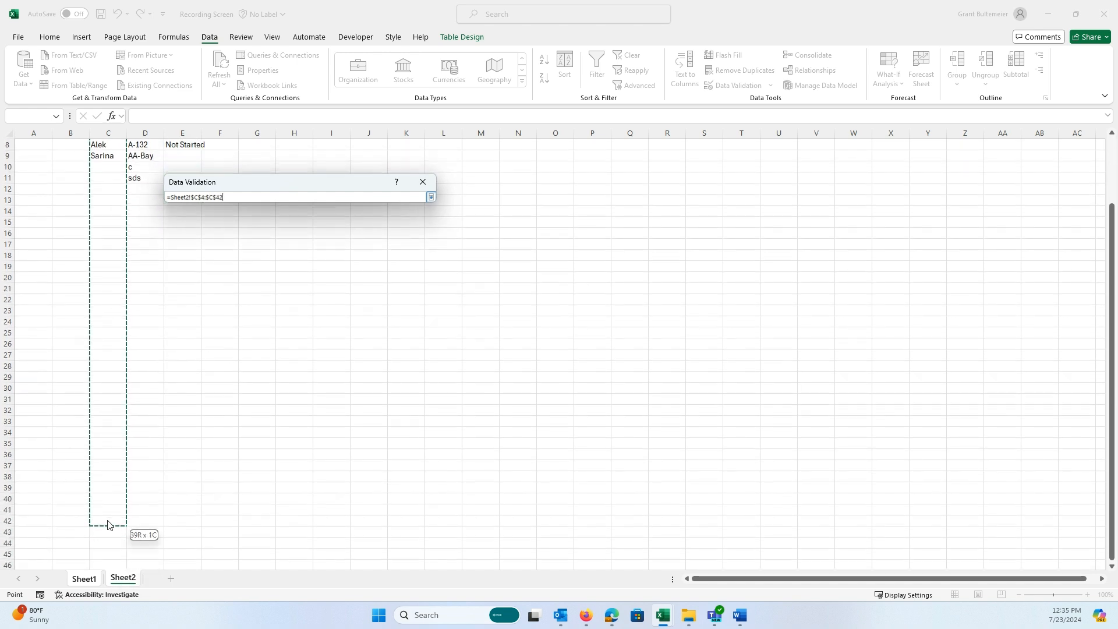
pyautogui.click(431, 199)
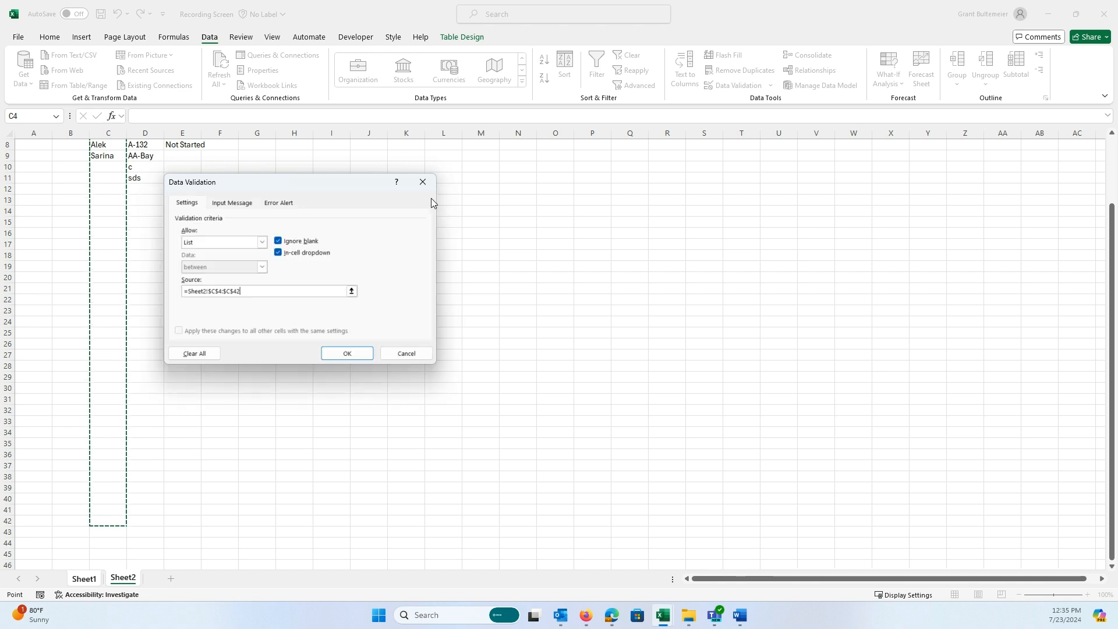
pyautogui.click(346, 355)
pyautogui.click(345, 354)
# Fill cell C6 of the Name column with the first listed name from its dropdown.
pyautogui.click(138, 200)
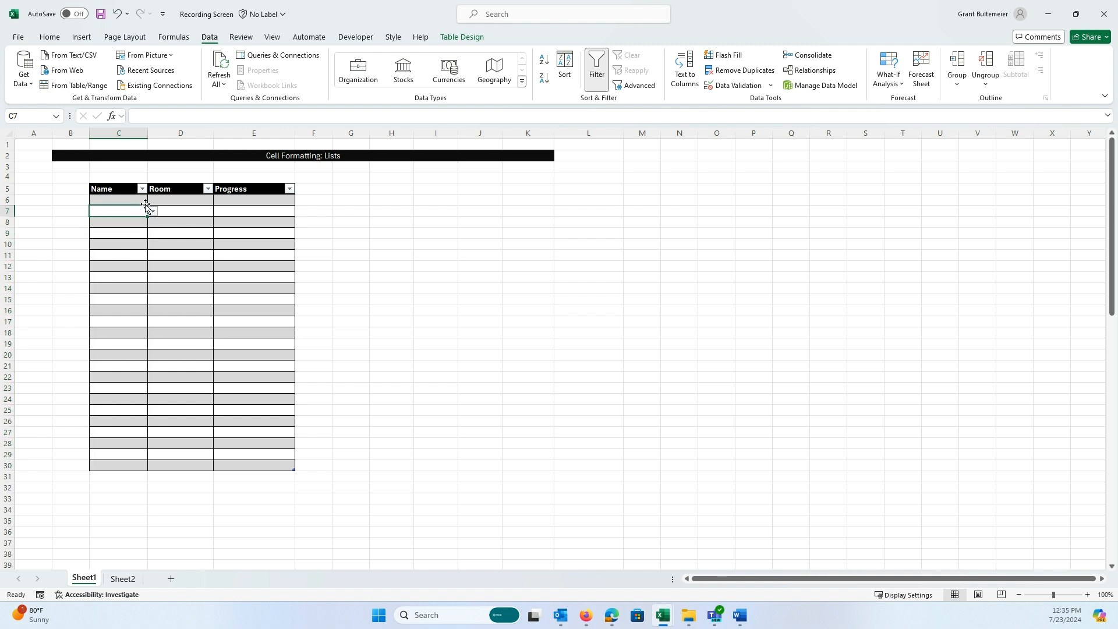
pyautogui.click(153, 201)
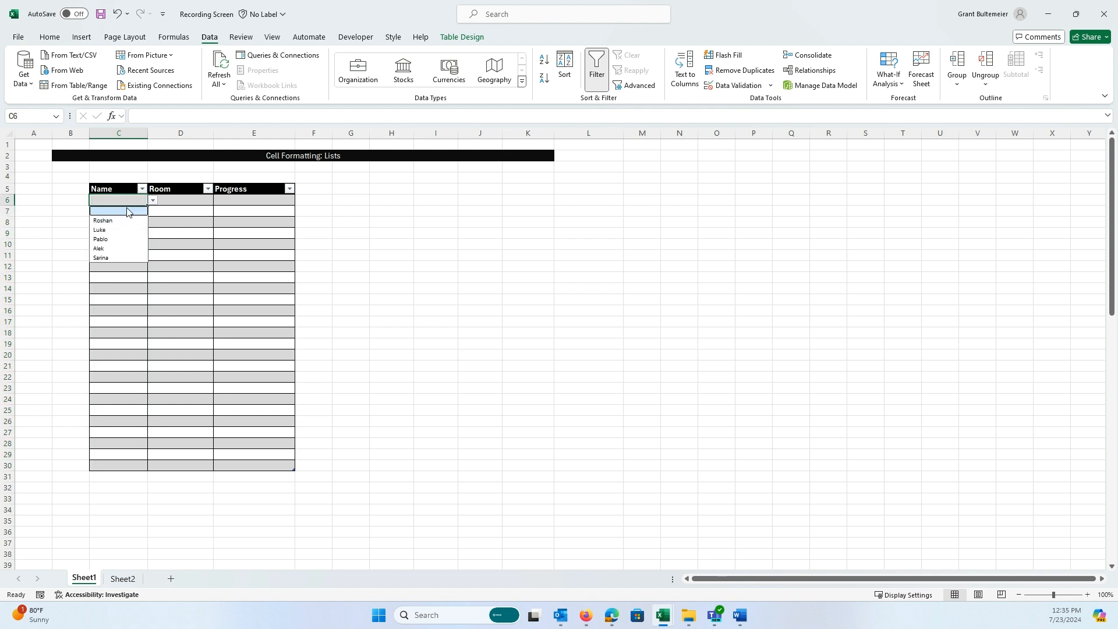
pyautogui.click(130, 209)
pyautogui.click(152, 201)
pyautogui.click(127, 220)
pyautogui.click(152, 201)
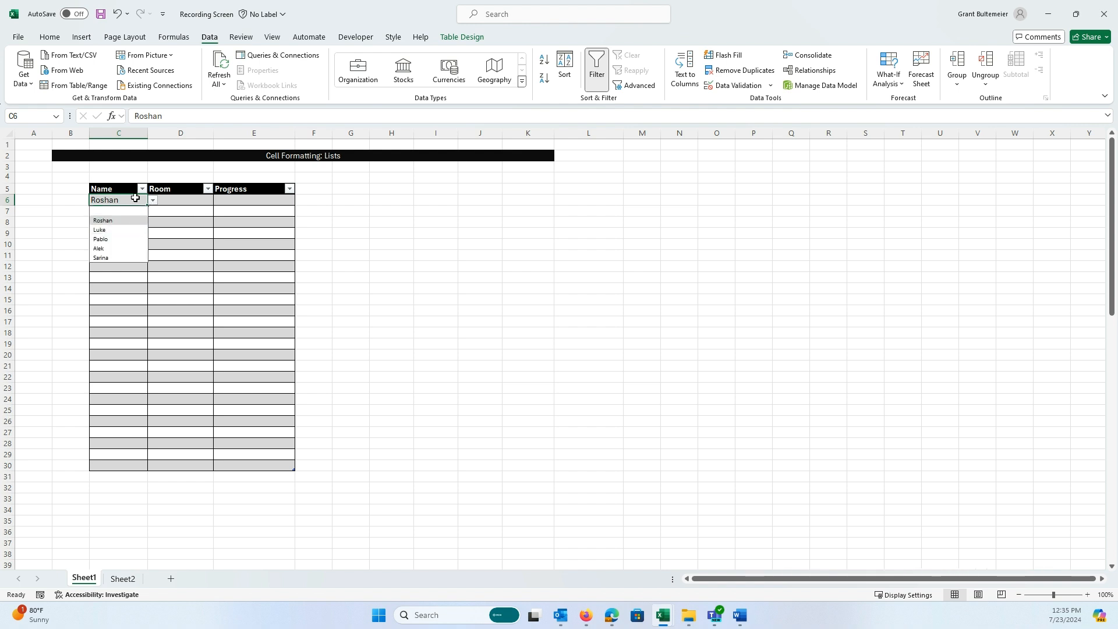
pyautogui.click(173, 199)
# Enter the first listed name in cell C7 and the second listed name in cell C8 using autocomplete.
pyautogui.click(123, 211)
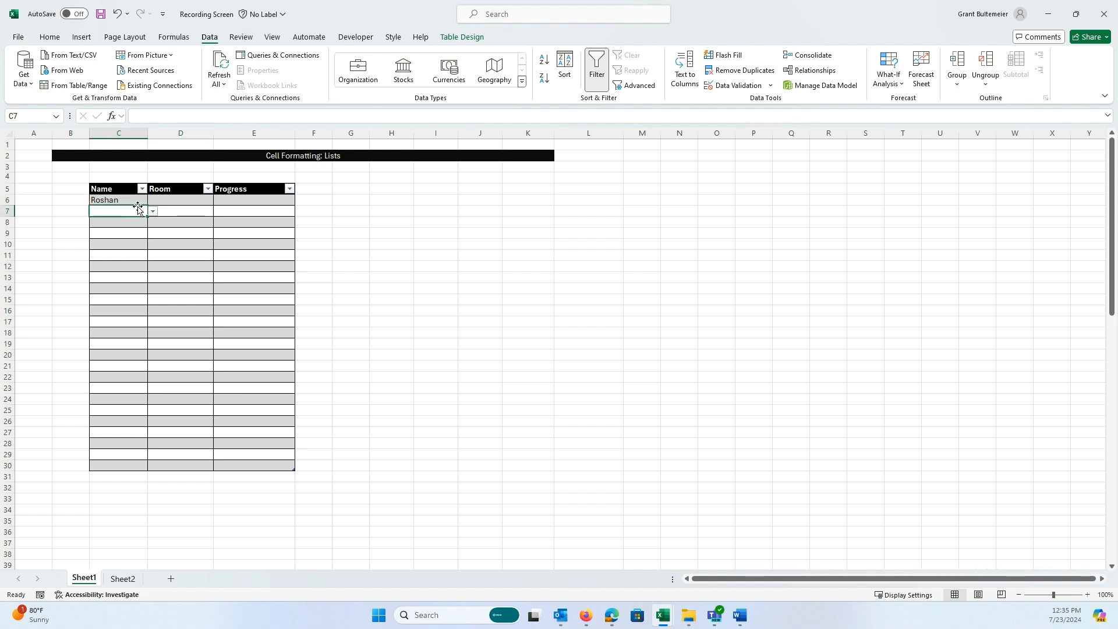
pyautogui.write('R')
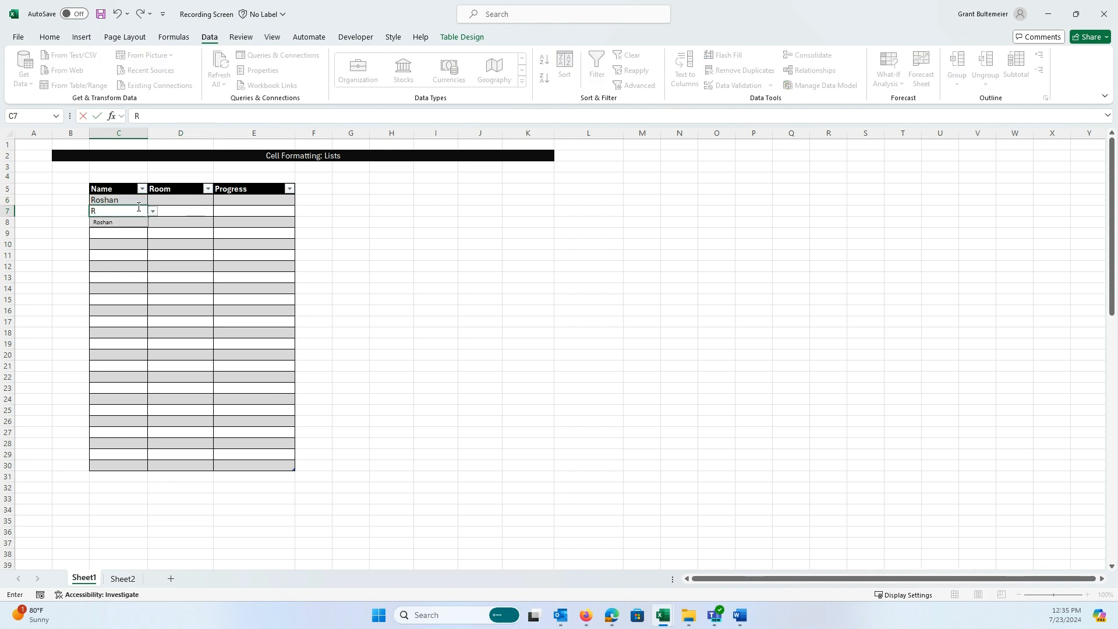
pyautogui.press('Return')
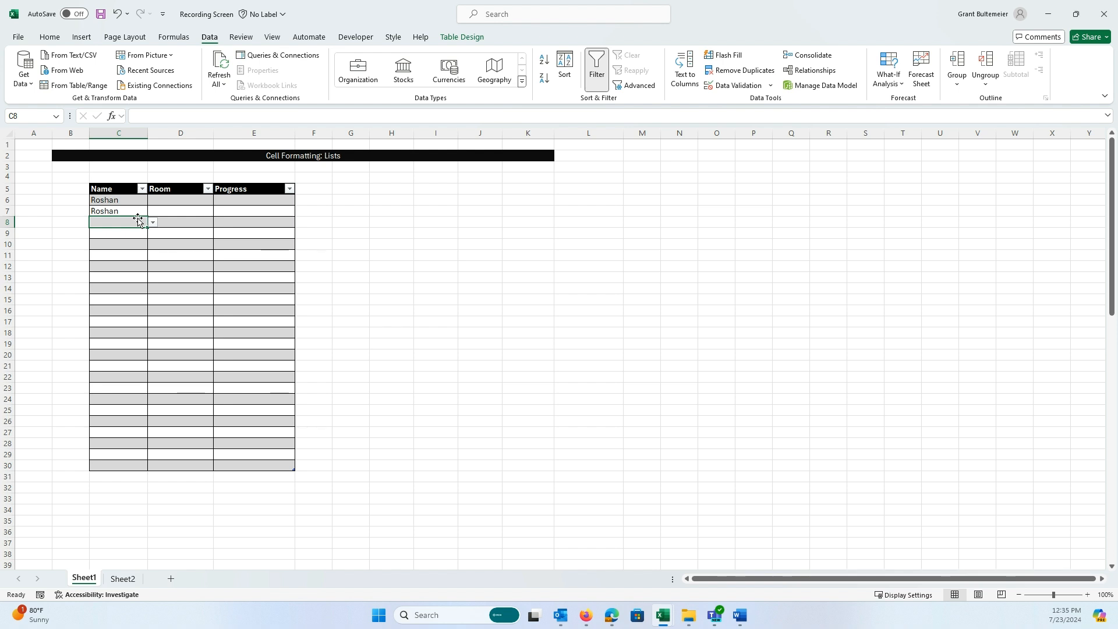
pyautogui.write('L')
pyautogui.press('Return')
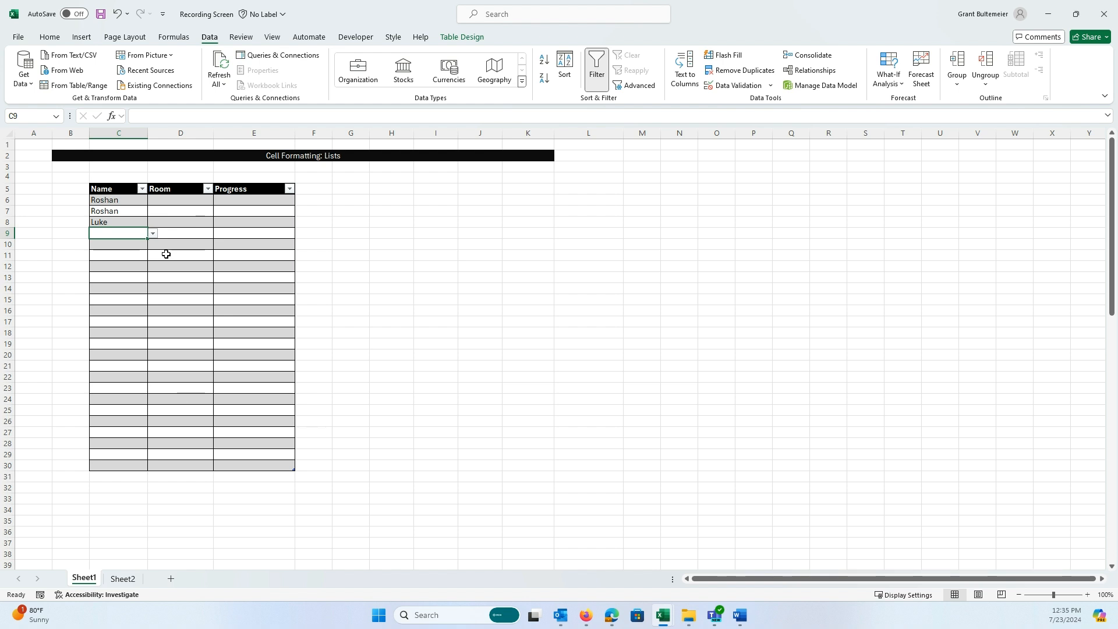
# Apply List data validation to Room cells D6 to D30, using the Rooms column on Sheet2 as source.
pyautogui.moveTo(183, 204); pyautogui.dragTo(193, 465)
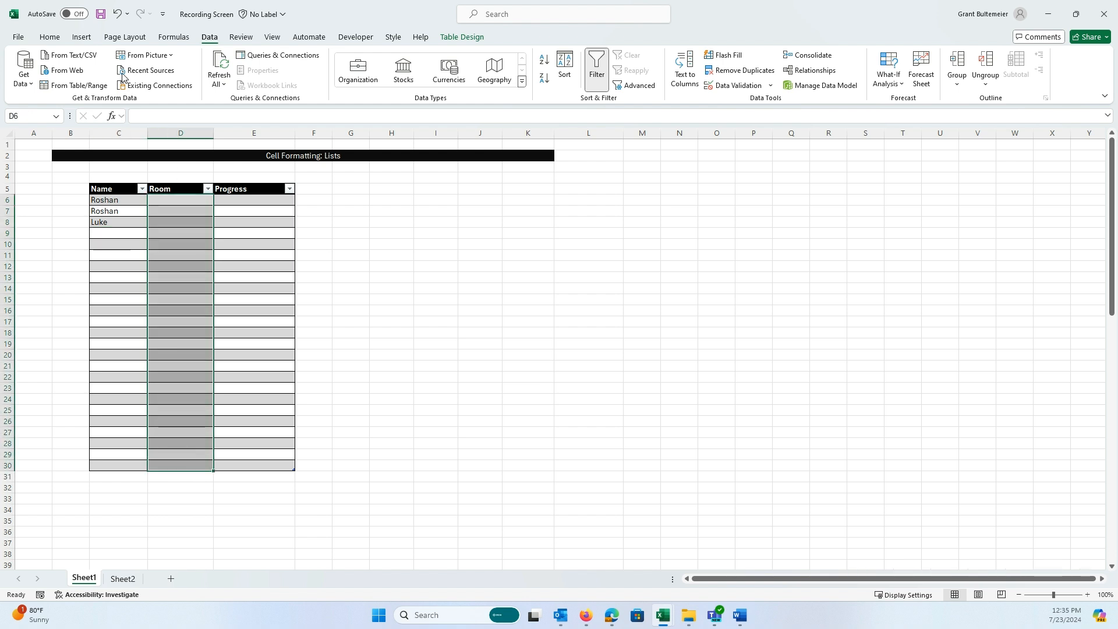
pyautogui.click(769, 85)
pyautogui.click(750, 102)
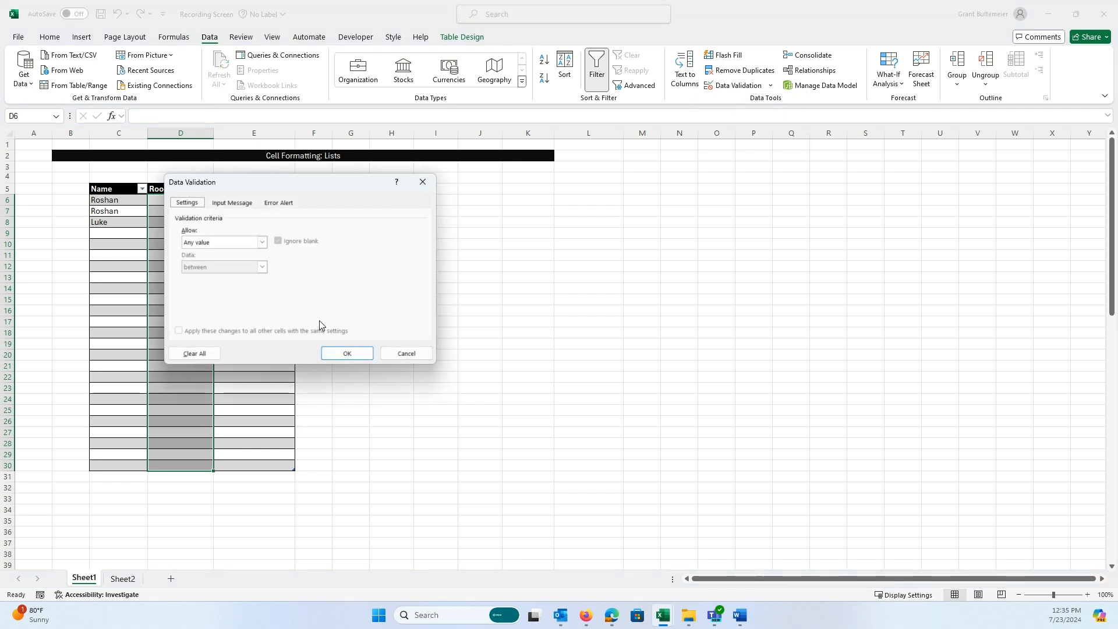
pyautogui.click(261, 242)
pyautogui.click(221, 278)
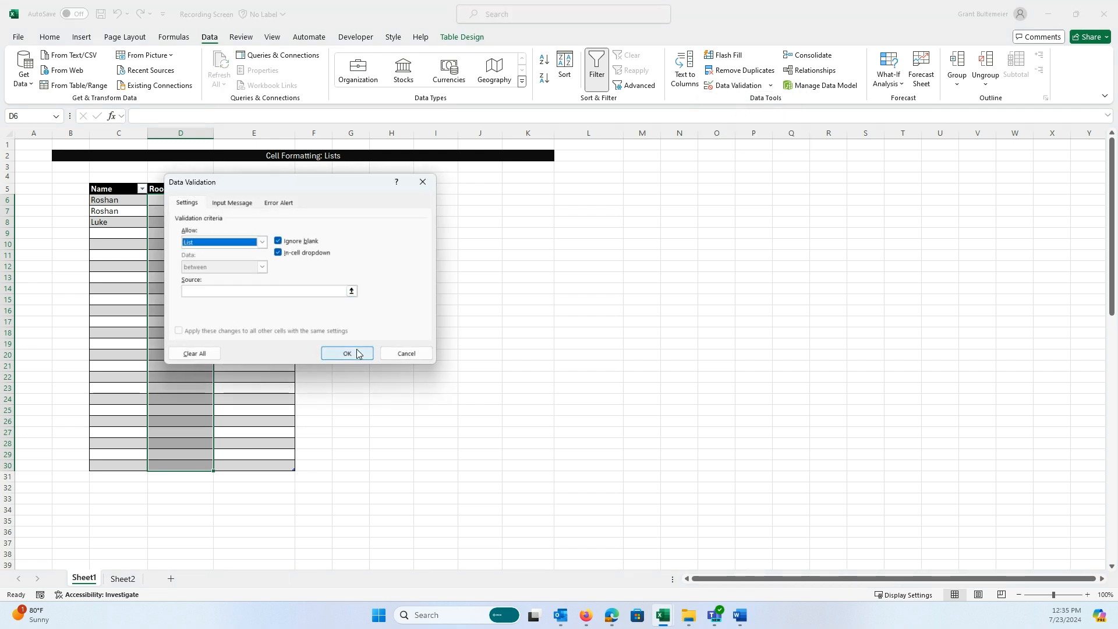
pyautogui.click(352, 291)
pyautogui.click(122, 578)
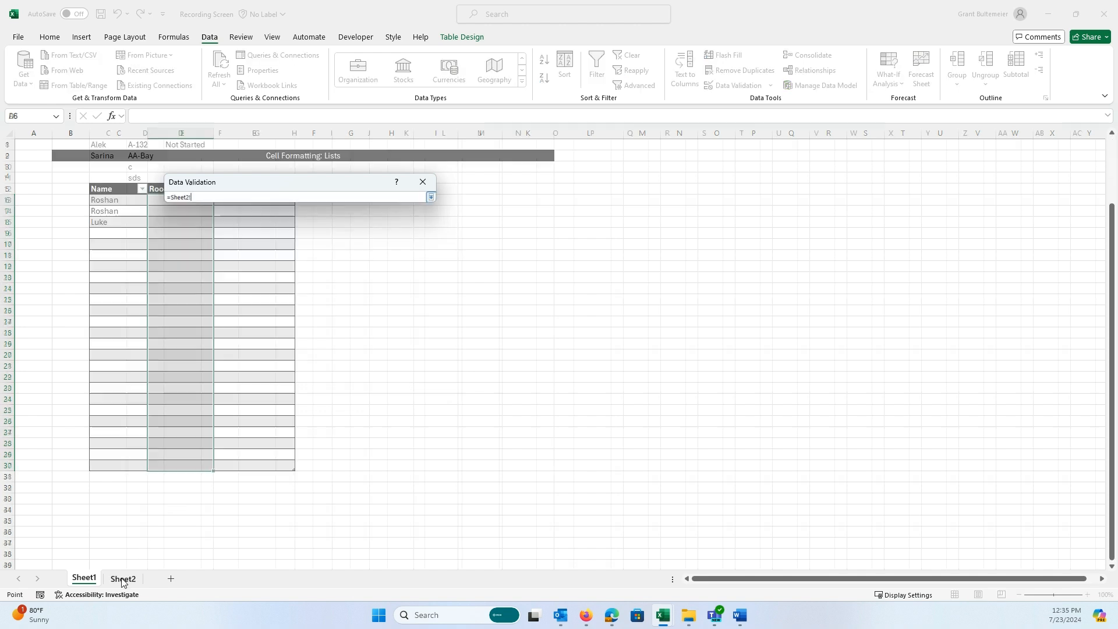
pyautogui.moveTo(142, 167); pyautogui.dragTo(145, 545)
pyautogui.click(431, 197)
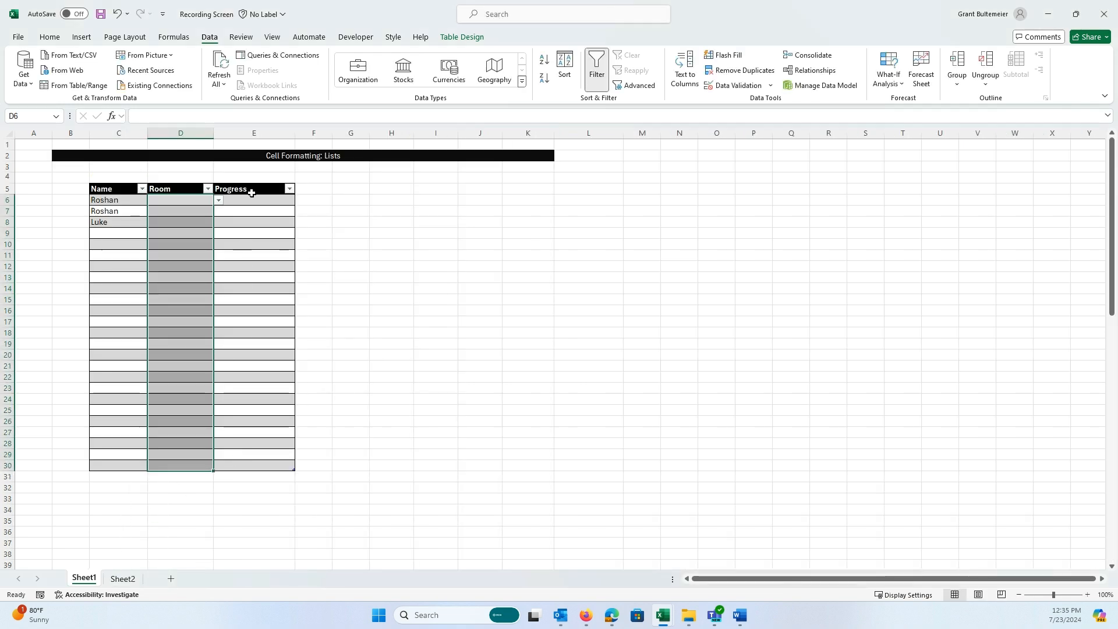
# Apply List data validation to Progress cells E6 to E30, using Sheet2 cells E4 to E8 as source.
pyautogui.moveTo(249, 200); pyautogui.dragTo(269, 465)
pyautogui.click(771, 86)
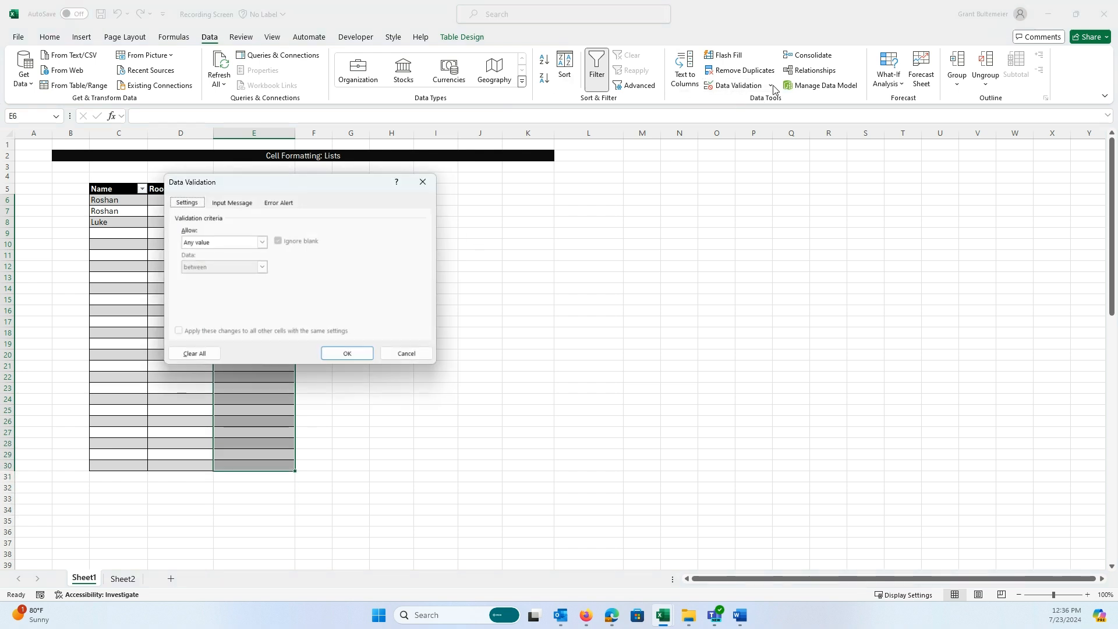
pyautogui.click(261, 243)
pyautogui.click(210, 275)
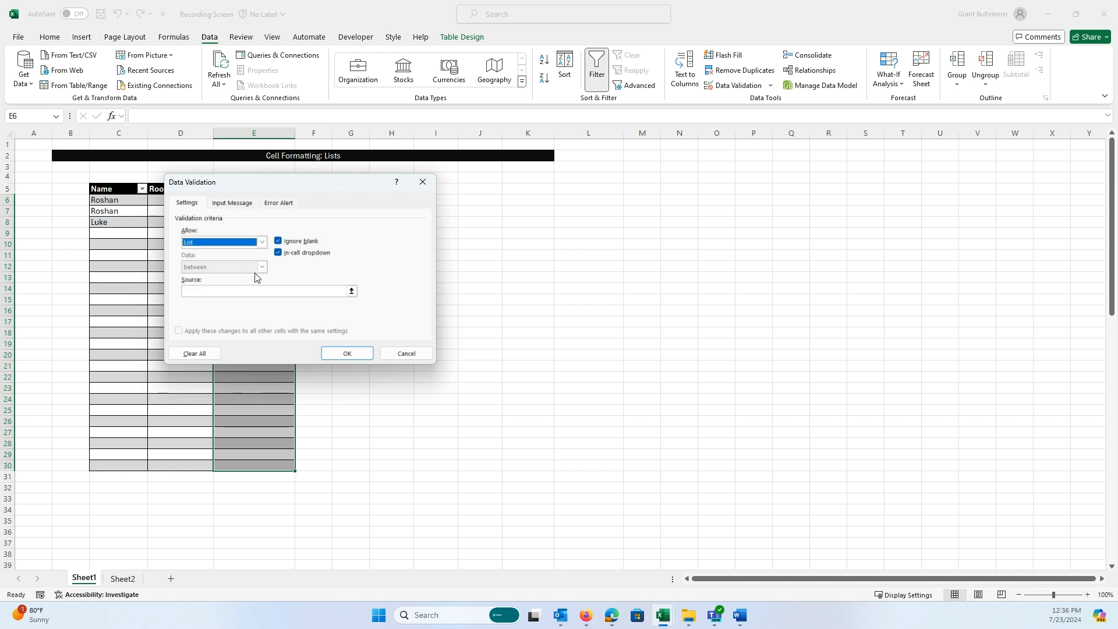
pyautogui.click(351, 292)
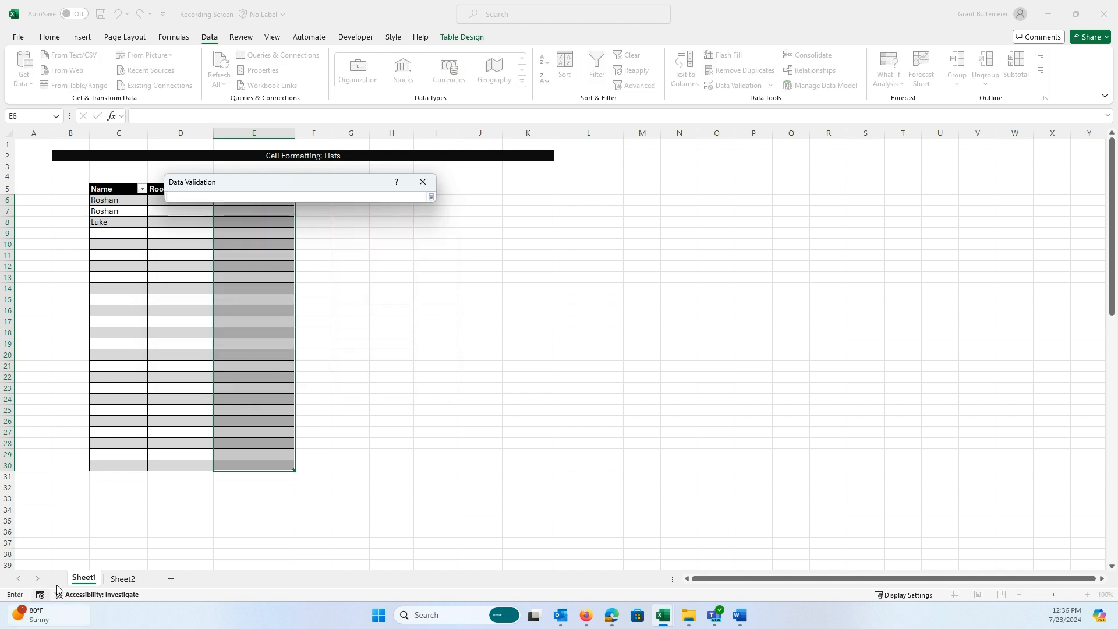
pyautogui.click(122, 578)
pyautogui.moveTo(266, 188); pyautogui.dragTo(349, 160)
pyautogui.moveTo(183, 166); pyautogui.dragTo(184, 210)
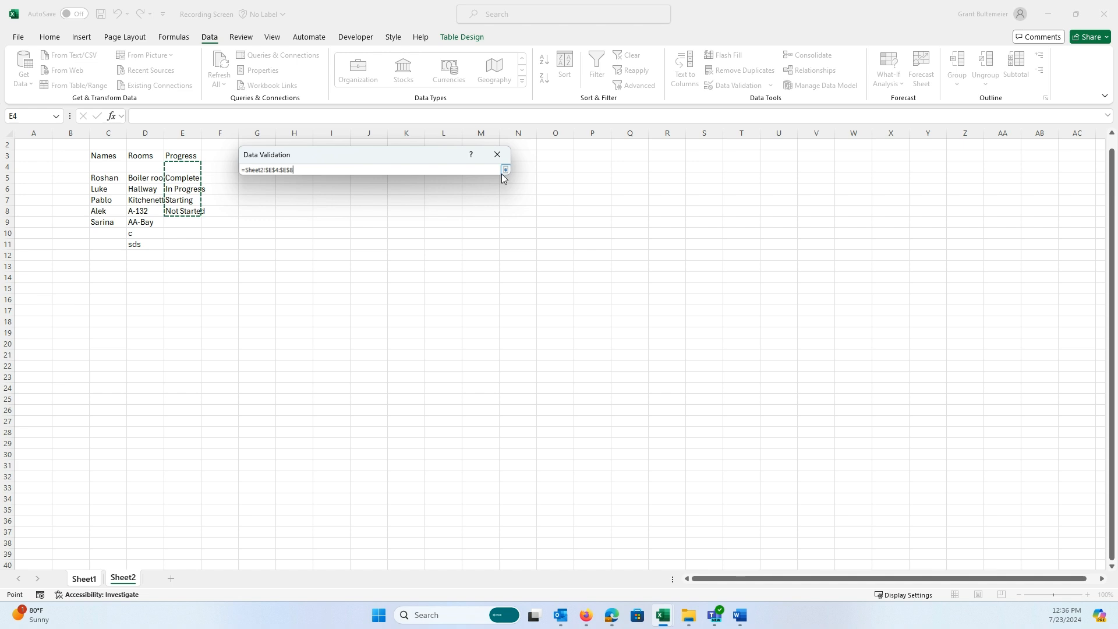
pyautogui.click(505, 169)
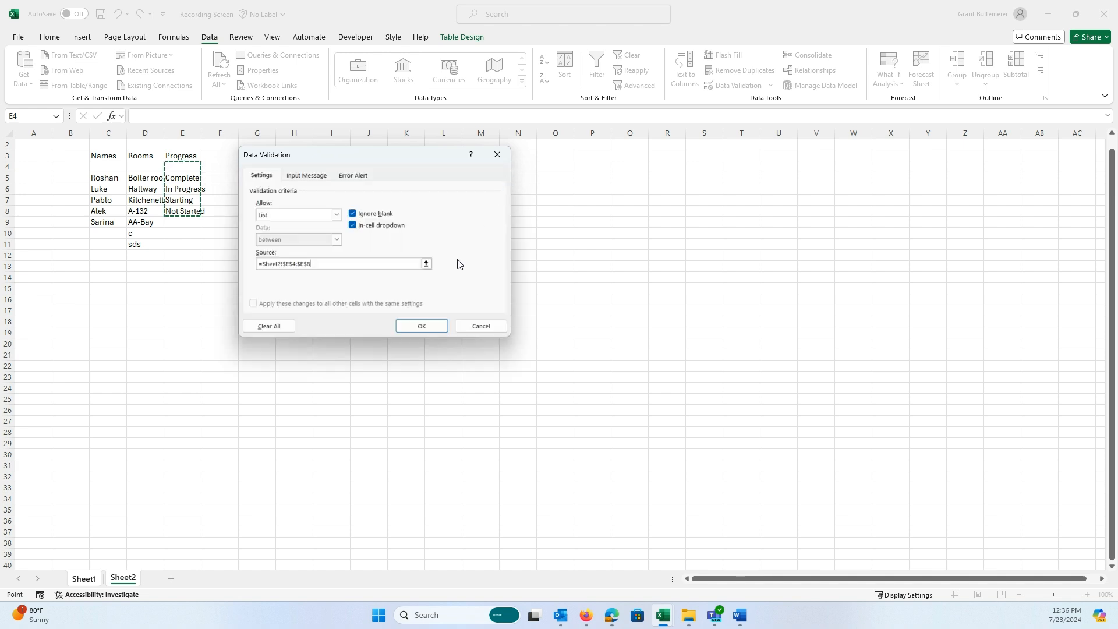
pyautogui.click(434, 325)
# Choose Kitchenette as the room in cell D6 from its dropdown list.
pyautogui.click(173, 241)
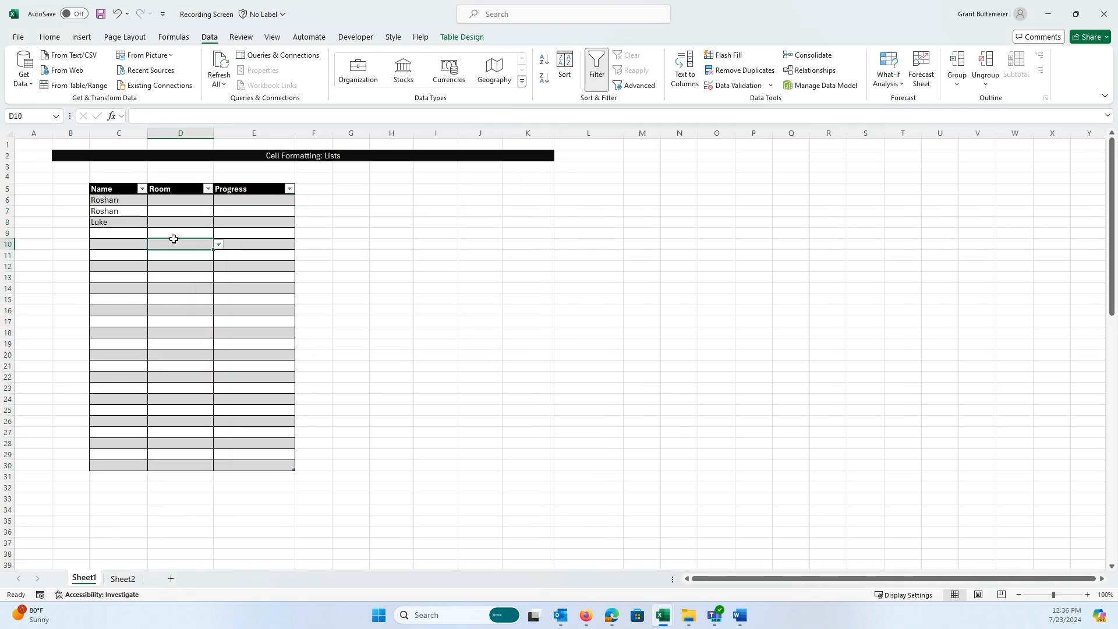
pyautogui.click(198, 202)
pyautogui.click(219, 201)
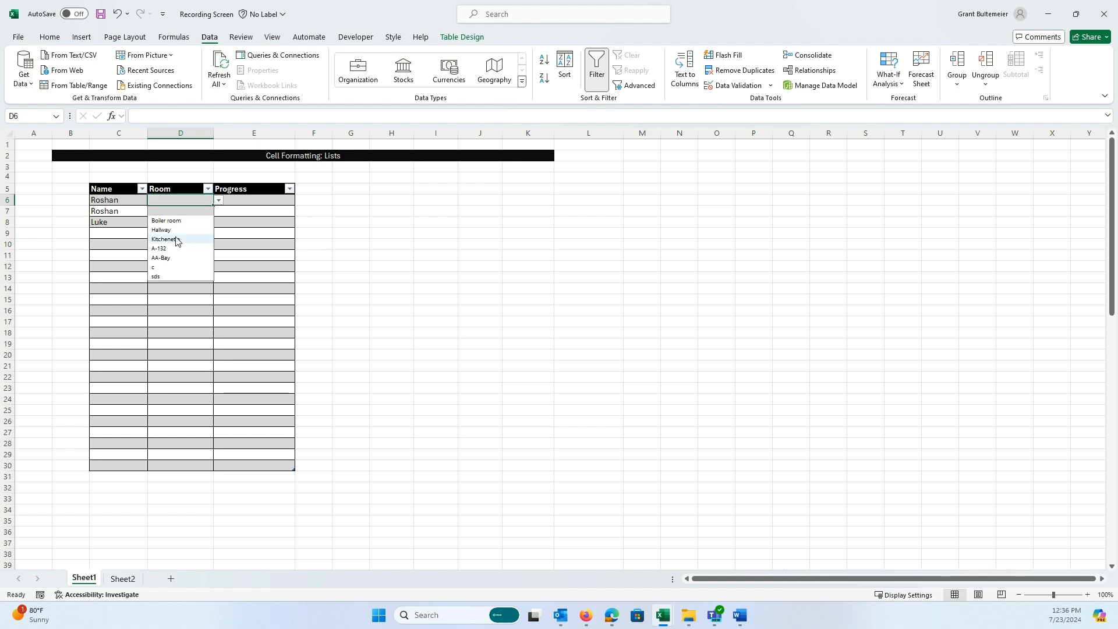
pyautogui.click(183, 249)
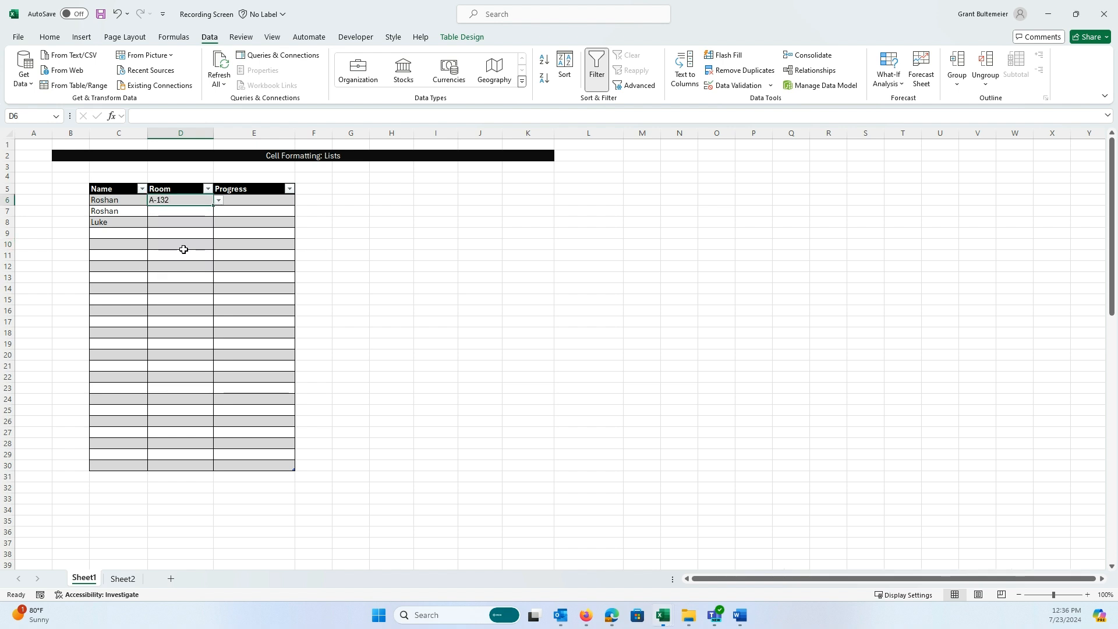
pyautogui.click(218, 201)
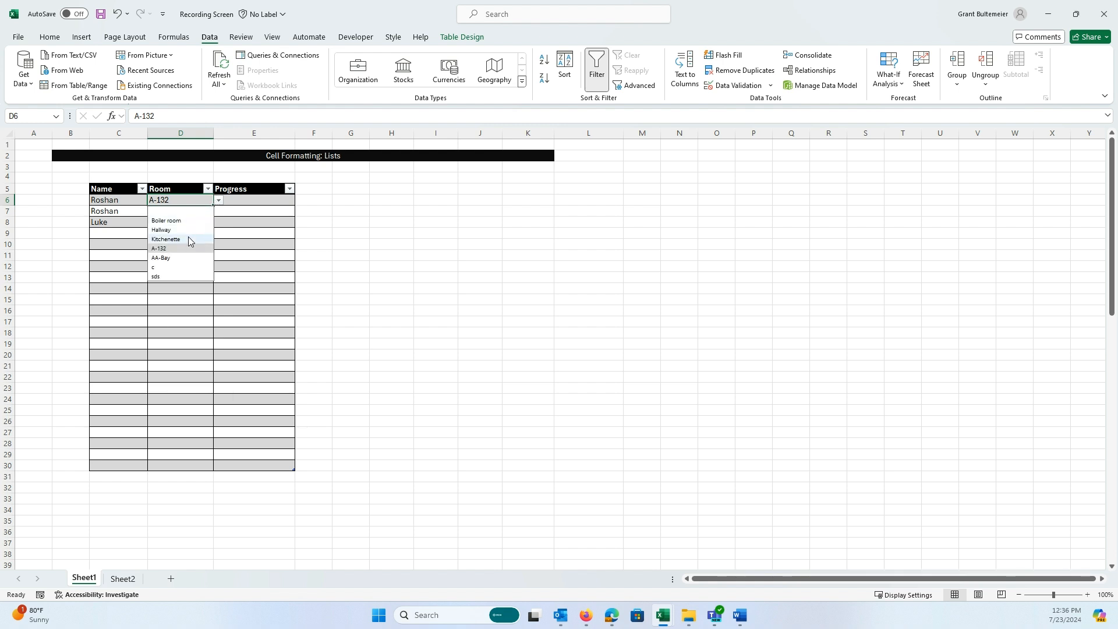
pyautogui.click(187, 239)
# Choose A-132 as the room in cell D7 and Hallway in cell D8.
pyautogui.click(200, 213)
pyautogui.click(219, 212)
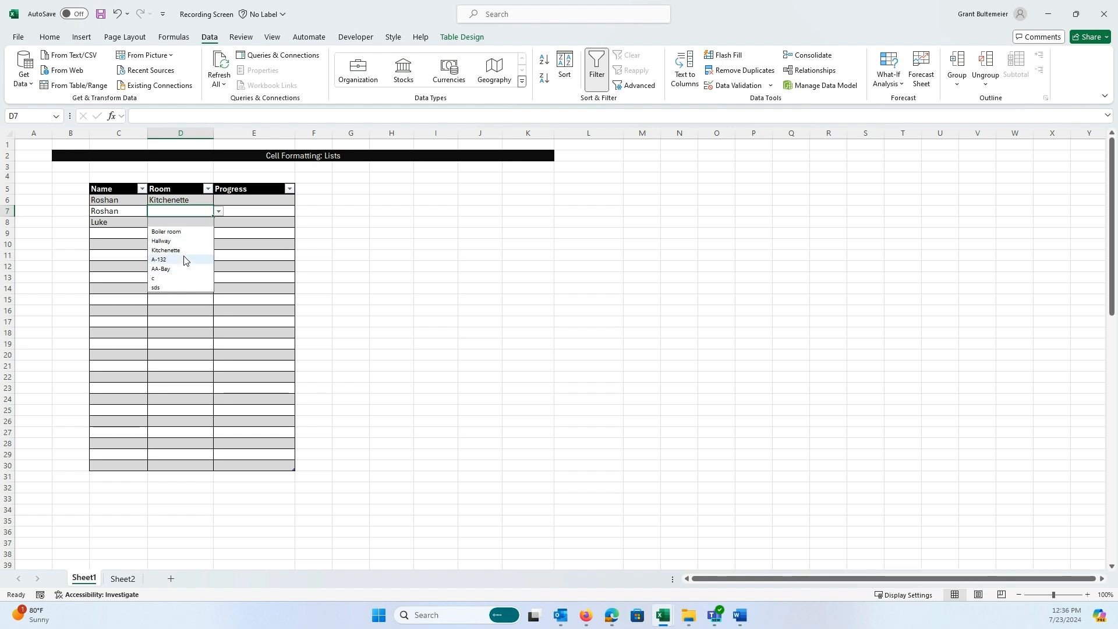
pyautogui.click(184, 260)
pyautogui.click(192, 224)
pyautogui.click(218, 222)
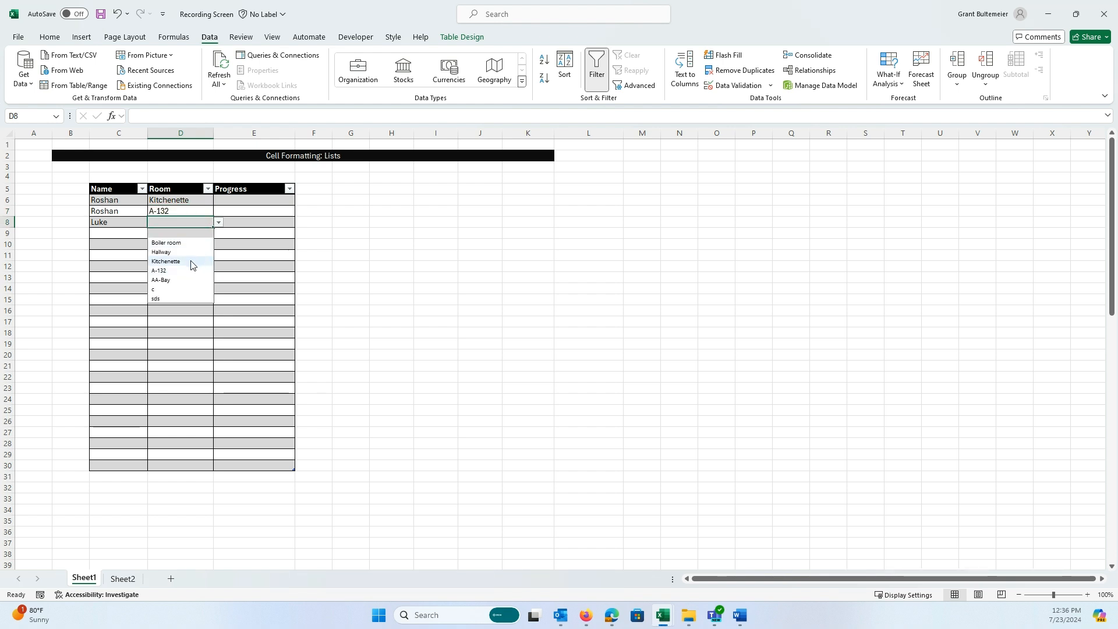
pyautogui.click(174, 252)
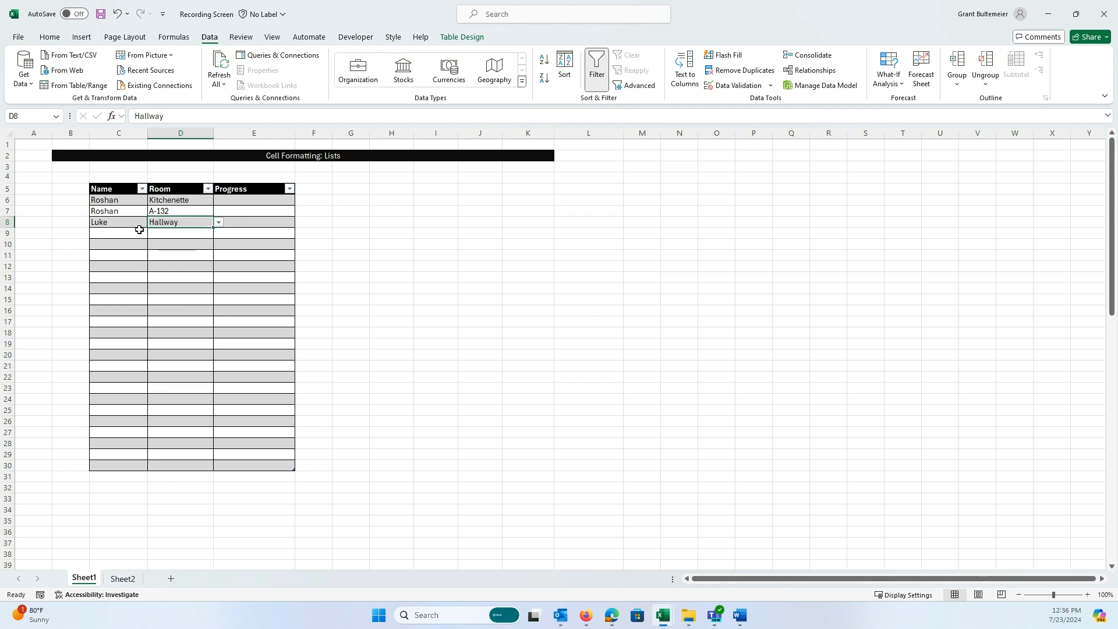
# Fill row 9 with the fourth listed name in the Name column and AA-Bay in the Room column.
pyautogui.click(143, 233)
pyautogui.click(153, 234)
pyautogui.click(118, 273)
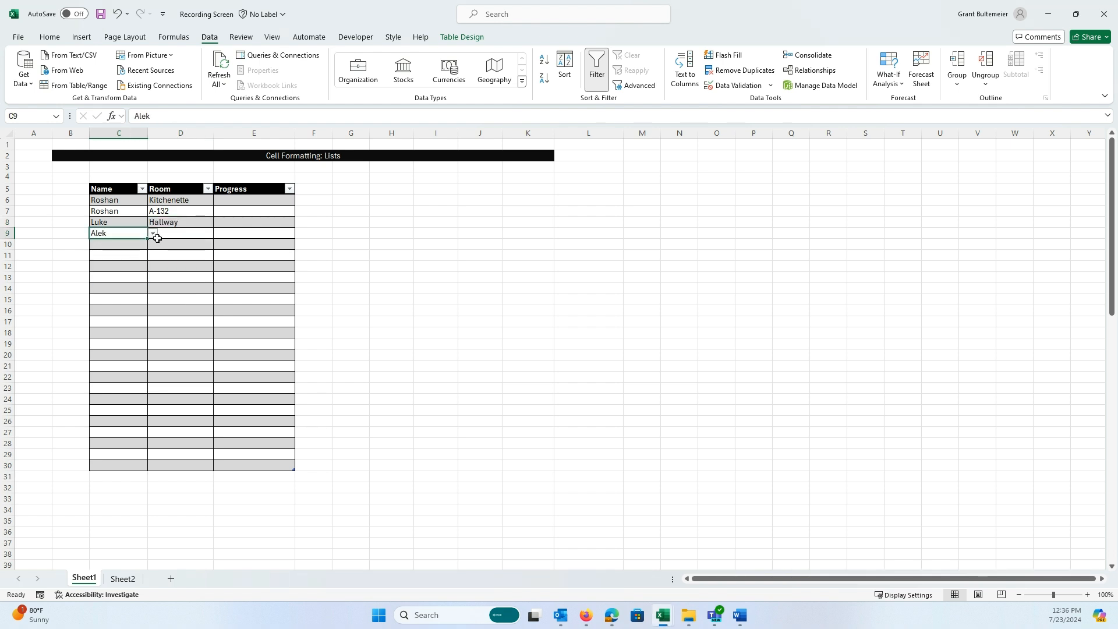
pyautogui.click(175, 234)
pyautogui.click(218, 233)
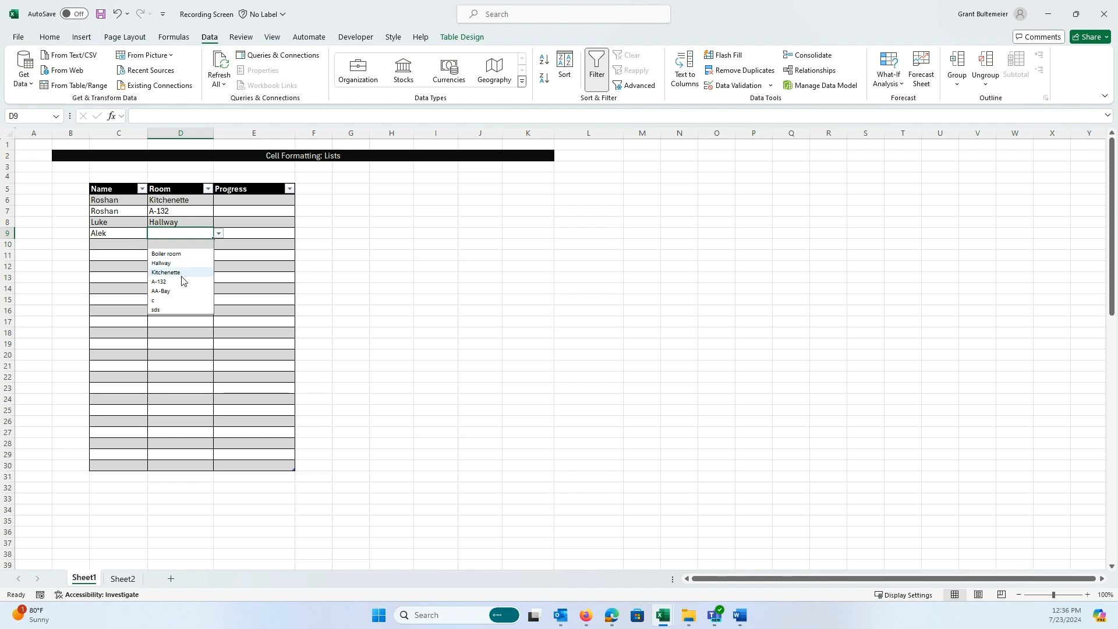
pyautogui.click(174, 291)
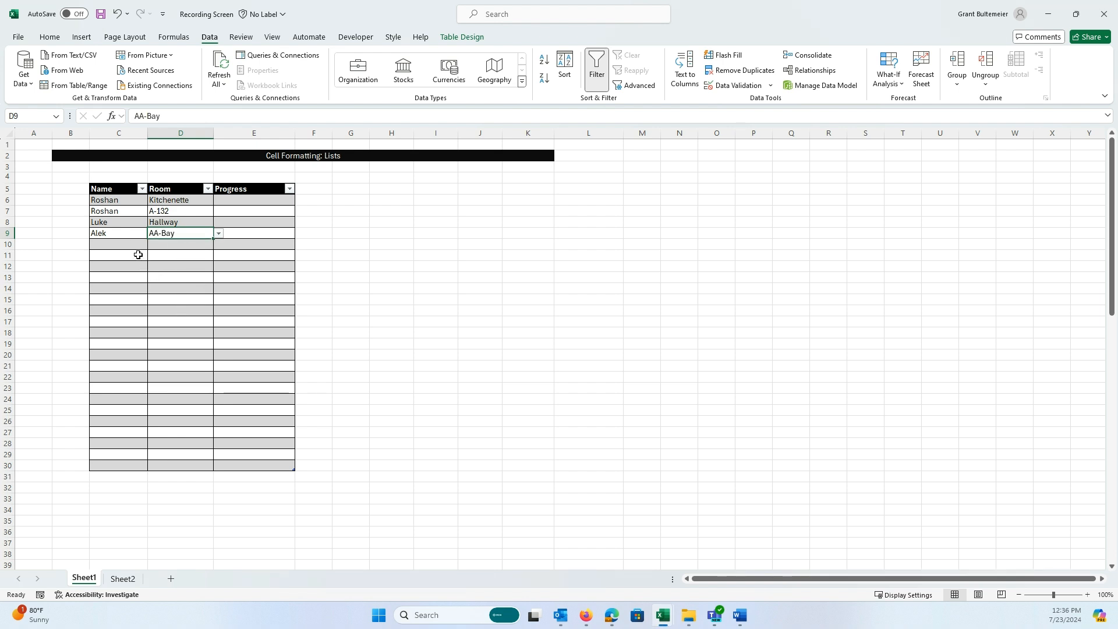
# Fill row 10 with the second listed name in the Name column and Boiler room in the Room column.
pyautogui.click(138, 252)
pyautogui.click(152, 245)
pyautogui.click(123, 274)
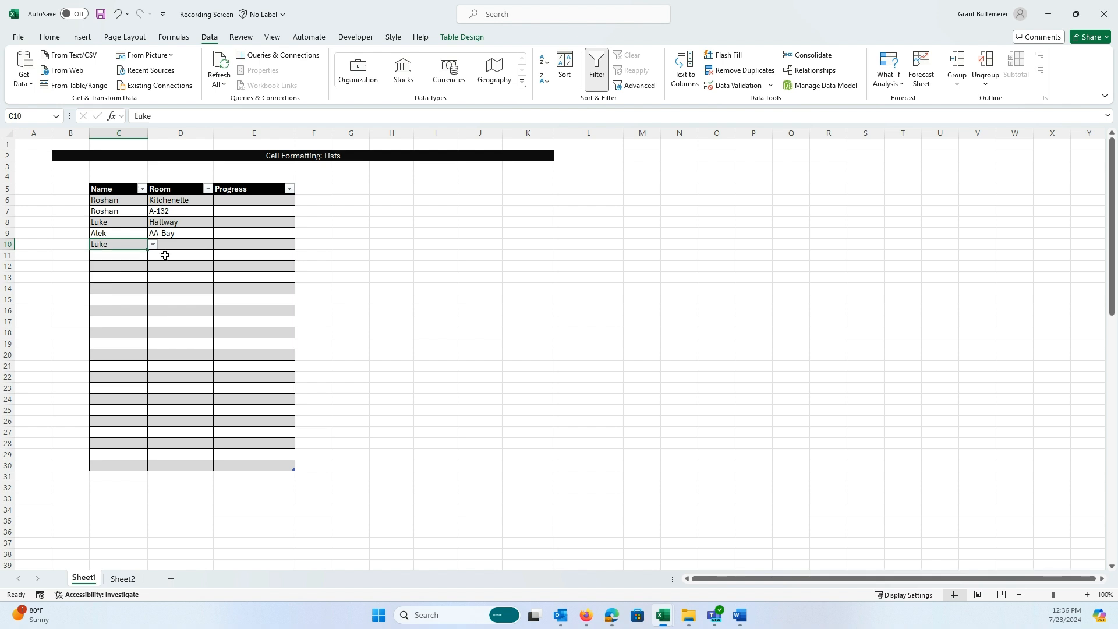
pyautogui.click(193, 245)
pyautogui.click(219, 245)
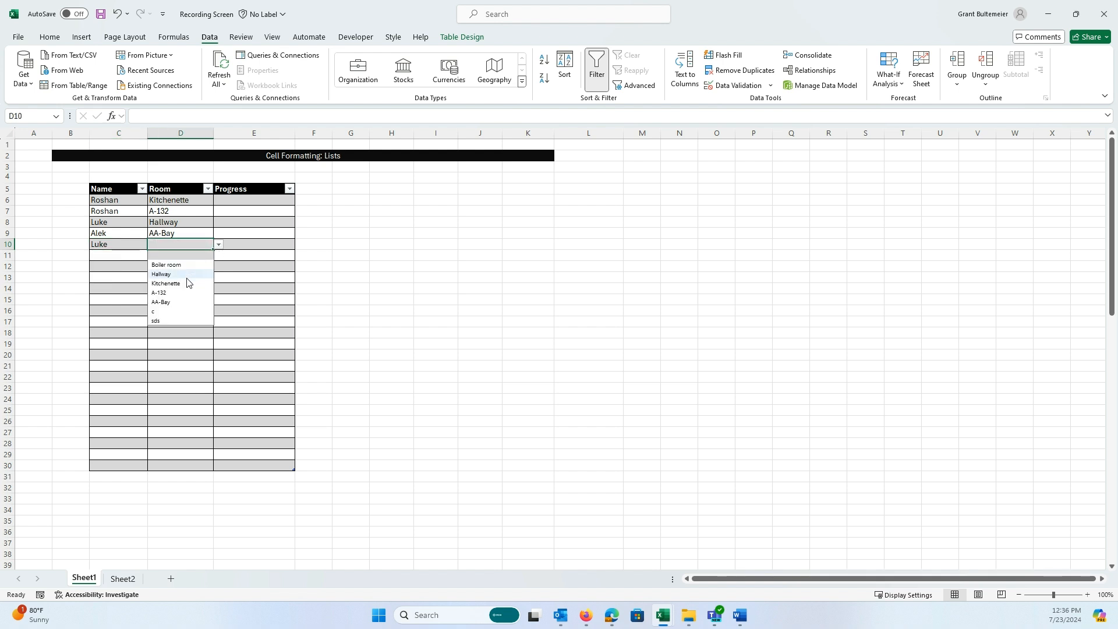
pyautogui.click(169, 265)
# Set the progress to Complete in cell E6 and In Progress in cell E7.
pyautogui.click(250, 202)
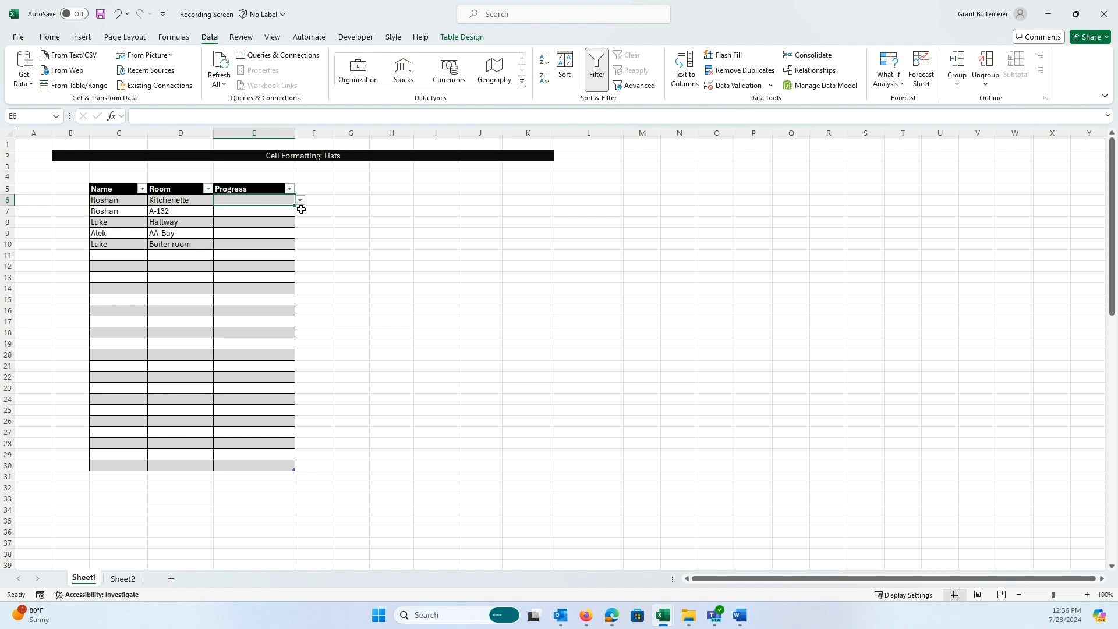
pyautogui.click(300, 200)
pyautogui.click(289, 220)
pyautogui.click(292, 210)
pyautogui.click(299, 210)
pyautogui.click(285, 234)
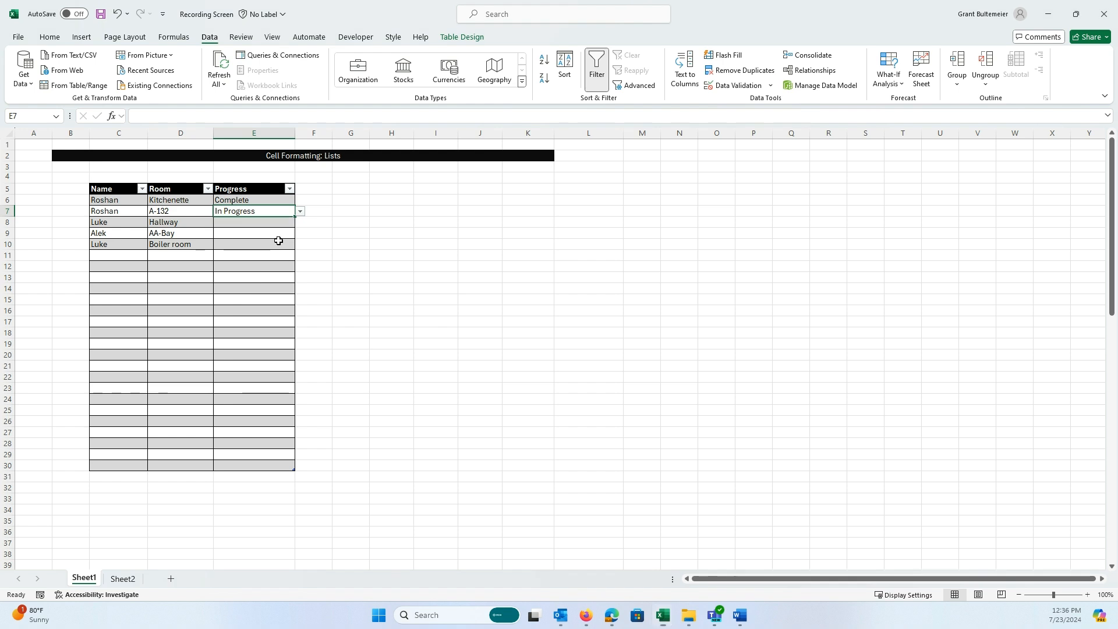
# Set the progress to Starting in cell E8 and Not Started in cell E9.
pyautogui.click(276, 224)
pyautogui.click(300, 222)
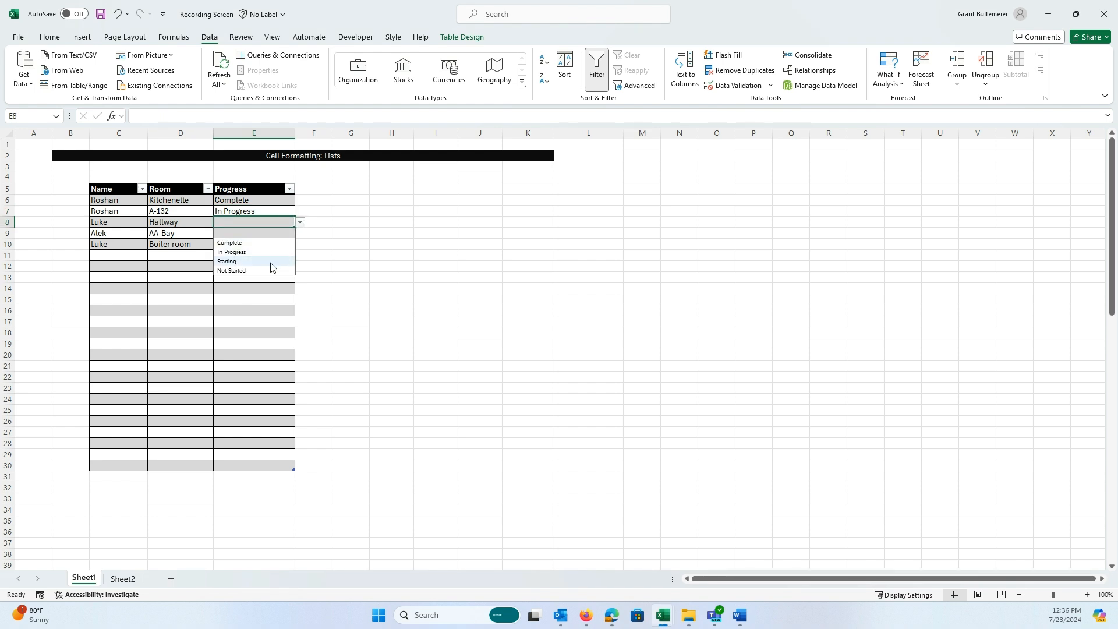
pyautogui.click(273, 254)
pyautogui.click(262, 236)
pyautogui.click(300, 233)
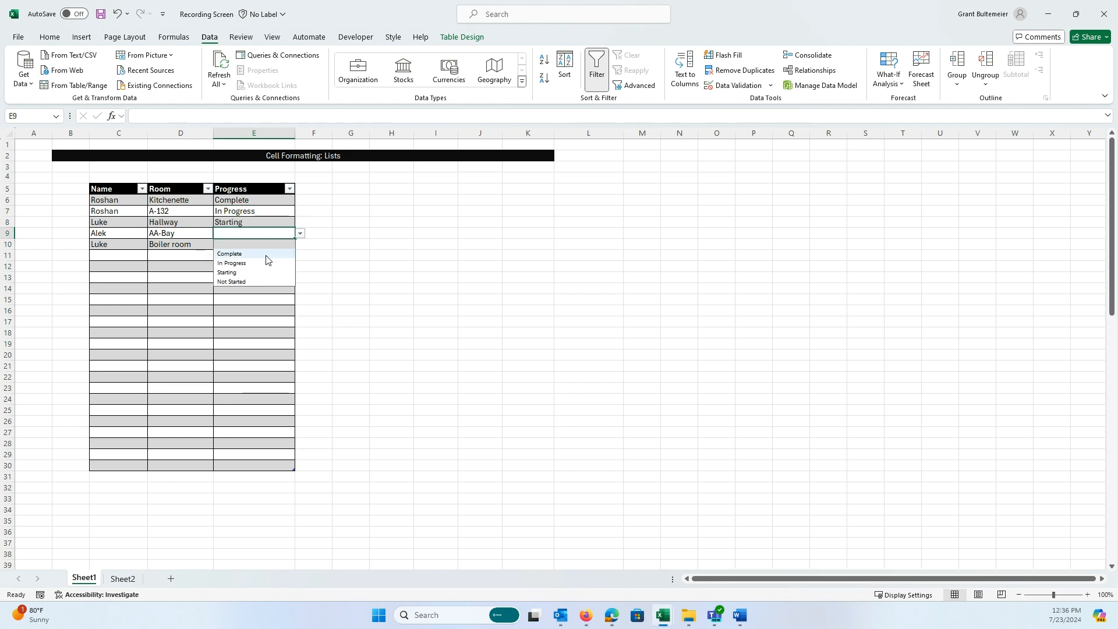
pyautogui.click(249, 280)
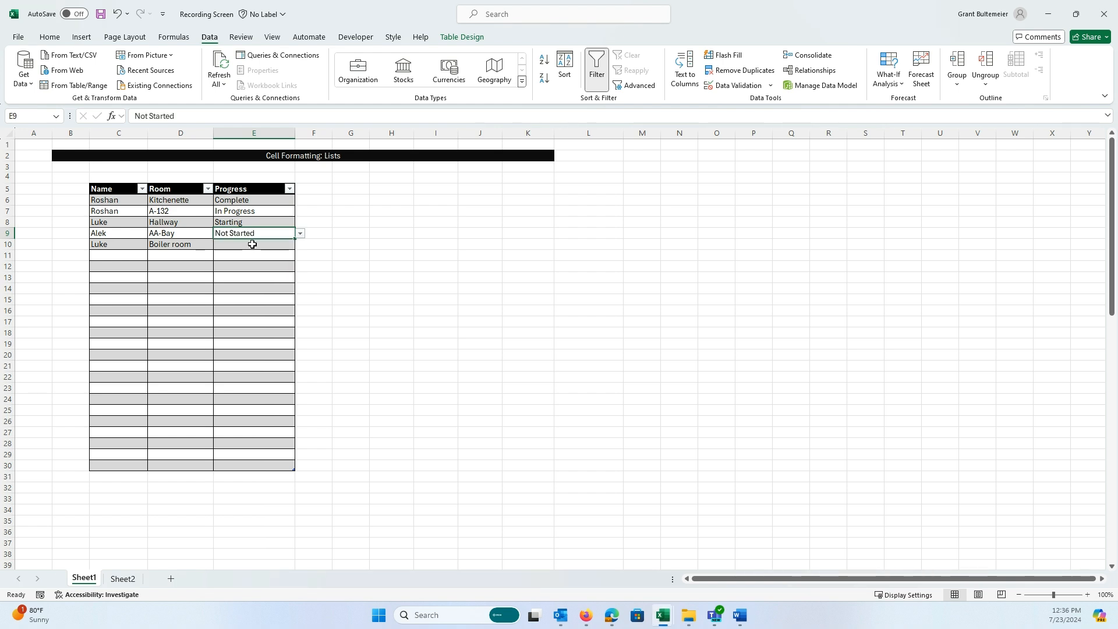
# Set the progress of the Boiler room entry in cell E10 to Not Started.
pyautogui.click(252, 243)
pyautogui.click(299, 245)
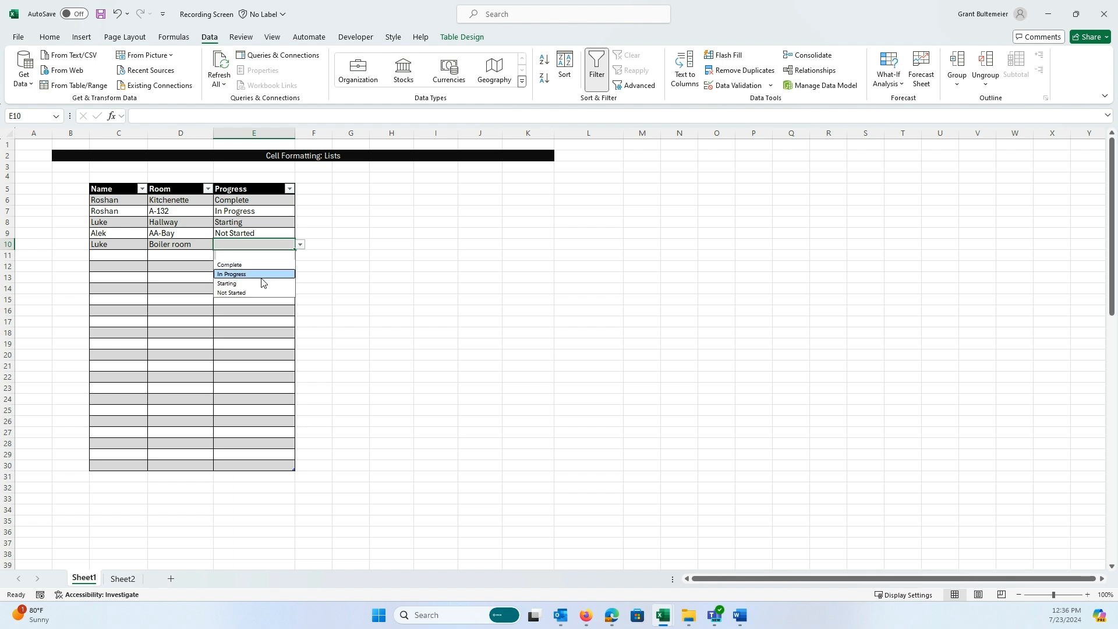
pyautogui.click(262, 274)
pyautogui.click(299, 245)
pyautogui.click(263, 291)
pyautogui.click(232, 277)
pyautogui.click(135, 312)
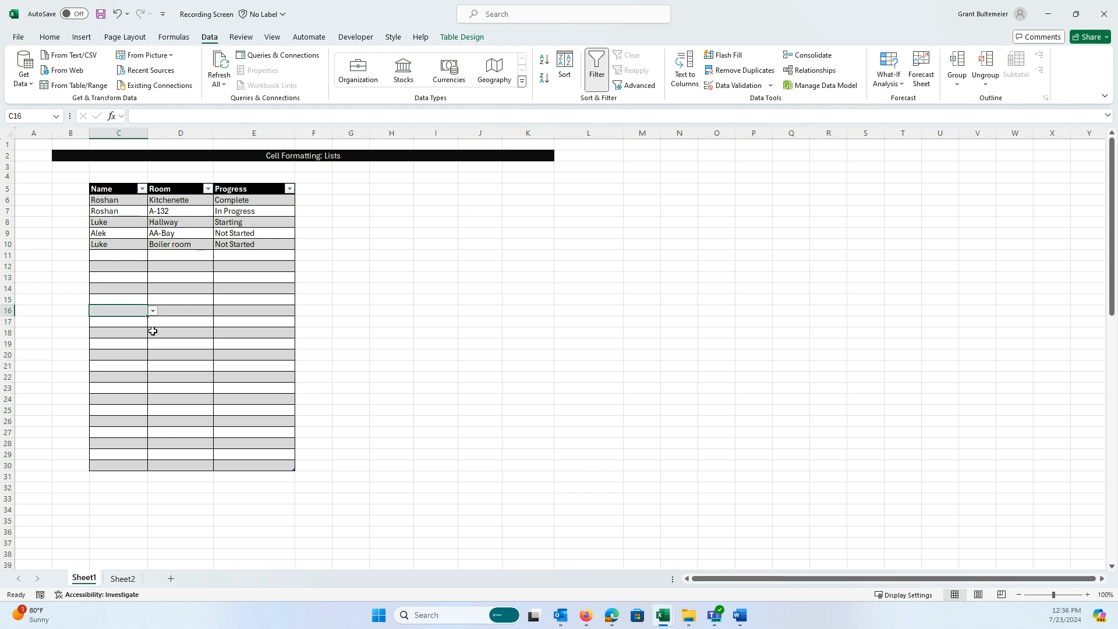
pyautogui.click(178, 298)
pyautogui.click(234, 268)
pyautogui.click(139, 269)
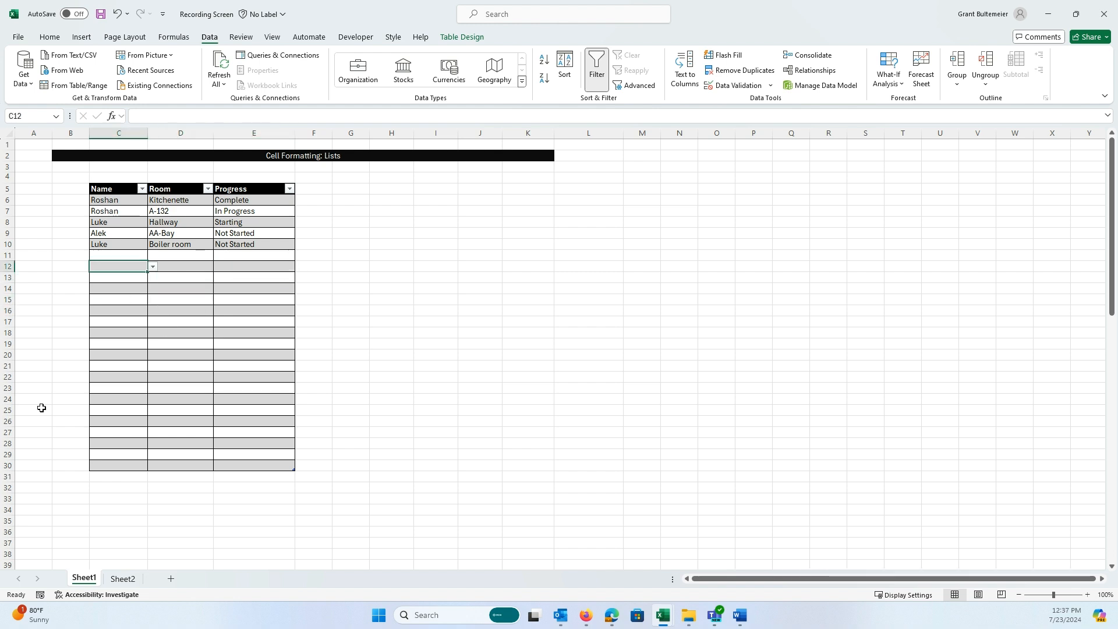